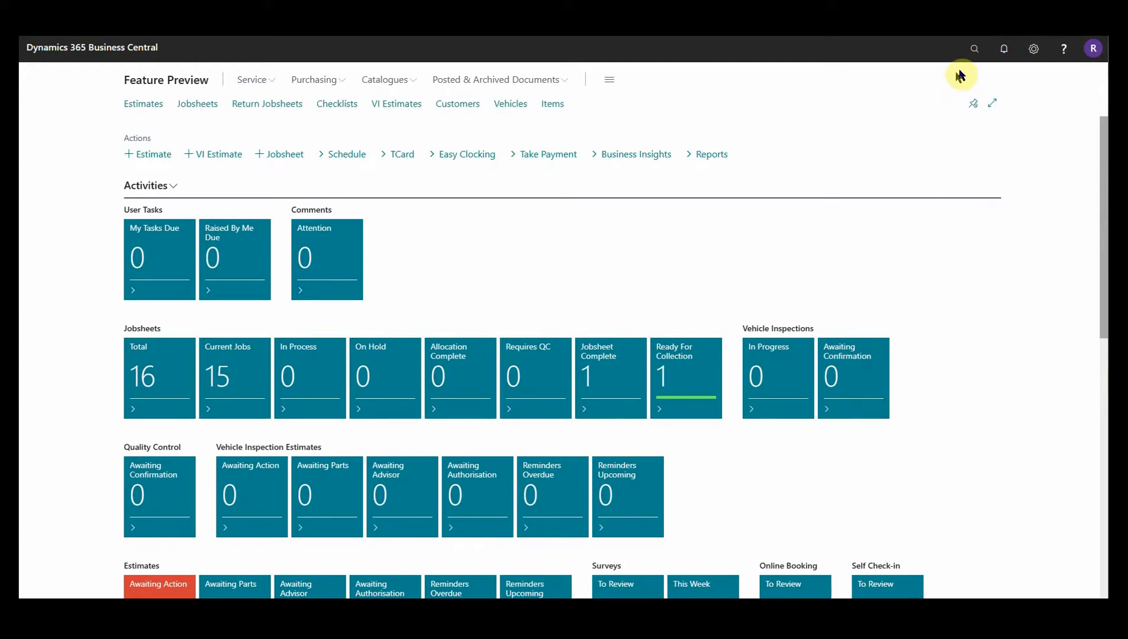
Search 'user man' and open the User Management page.
{"action": "left_click", "coordinate": [974, 50]}
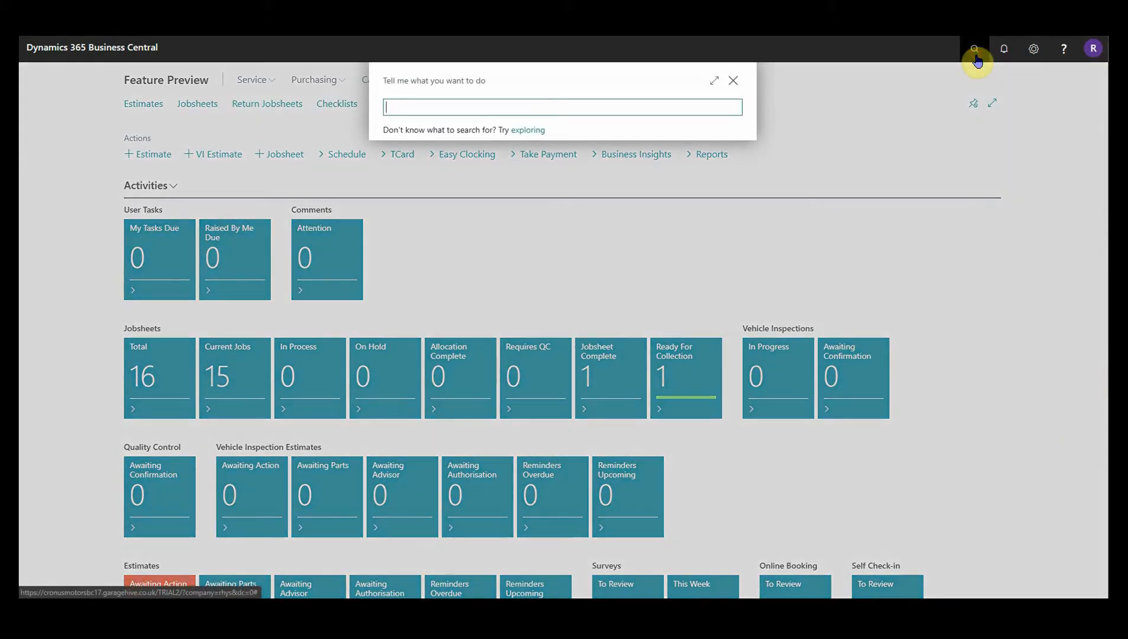
{"action": "type", "text": "user man"}
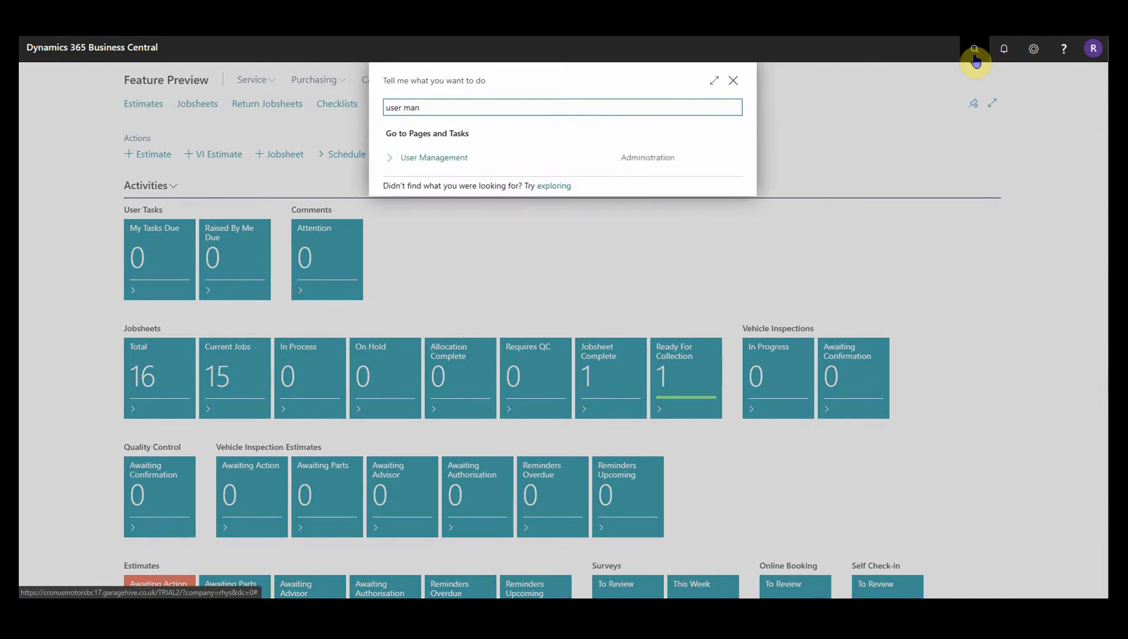
{"action": "left_click", "coordinate": [476, 165]}
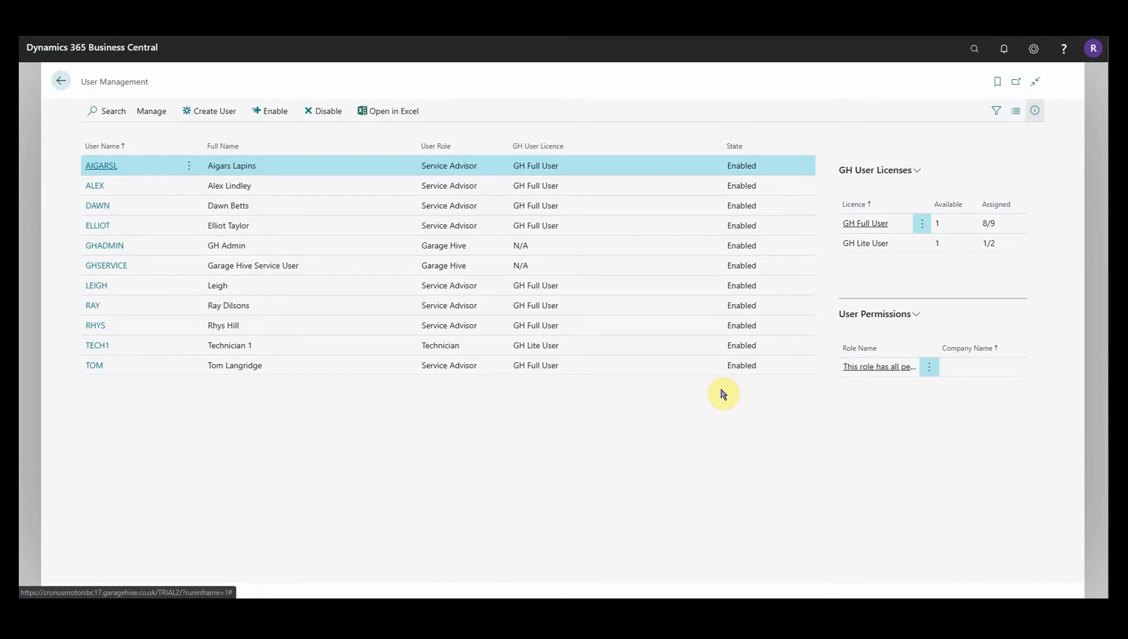
Start a new user and enter the user's full name to generate a user name.
{"action": "left_click", "coordinate": [199, 119]}
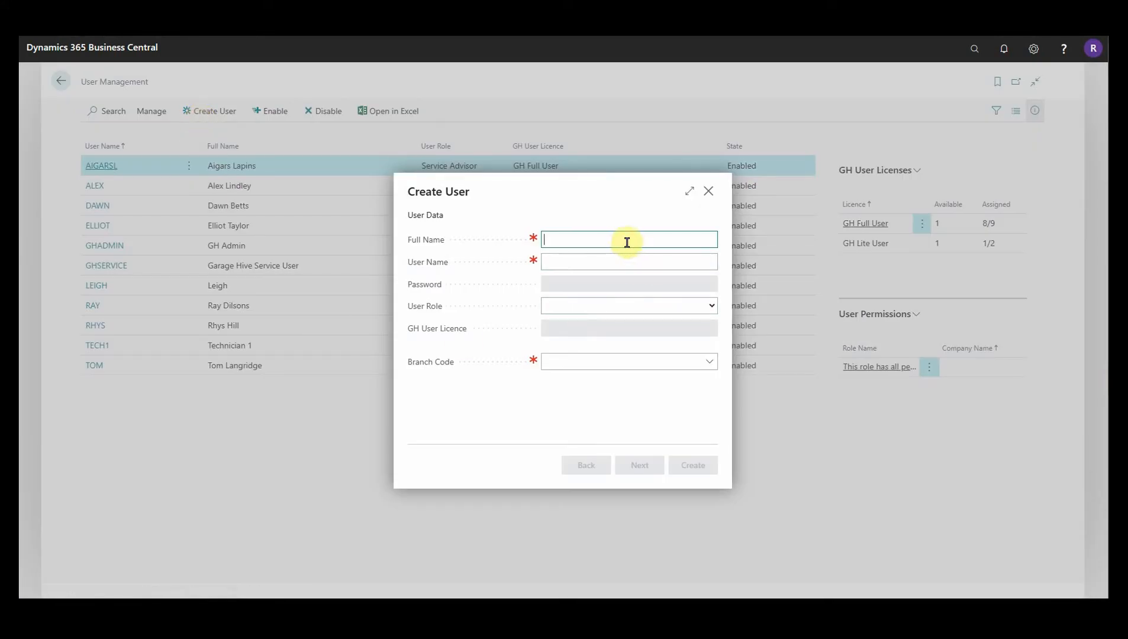
{"action": "key", "text": "Tab"}
{"action": "left_click_drag", "start_coordinate": [599, 262], "coordinate": [544, 262]}
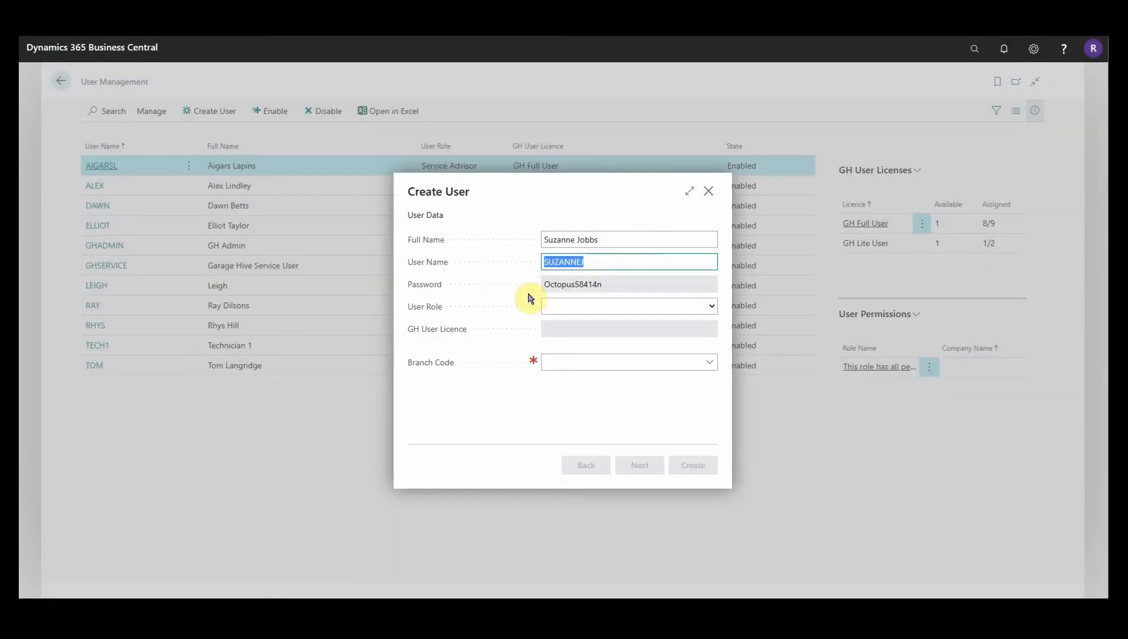
{"action": "left_click", "coordinate": [609, 288]}
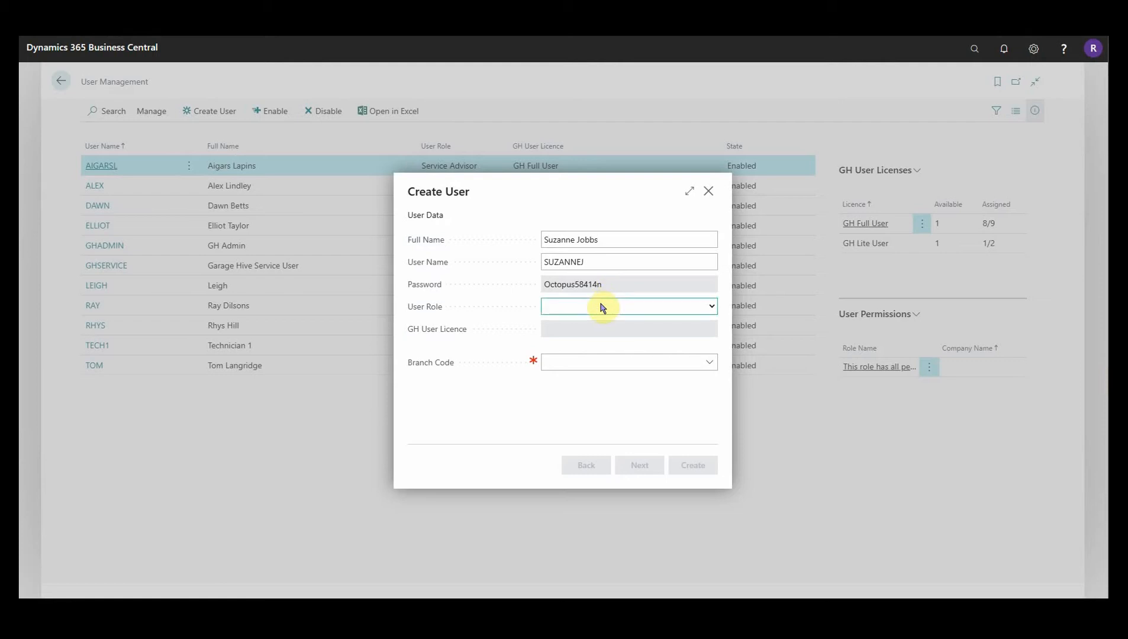
Set role Service Advisor, licence GH Full User and branch MAIN, then continue.
{"action": "left_click", "coordinate": [599, 308]}
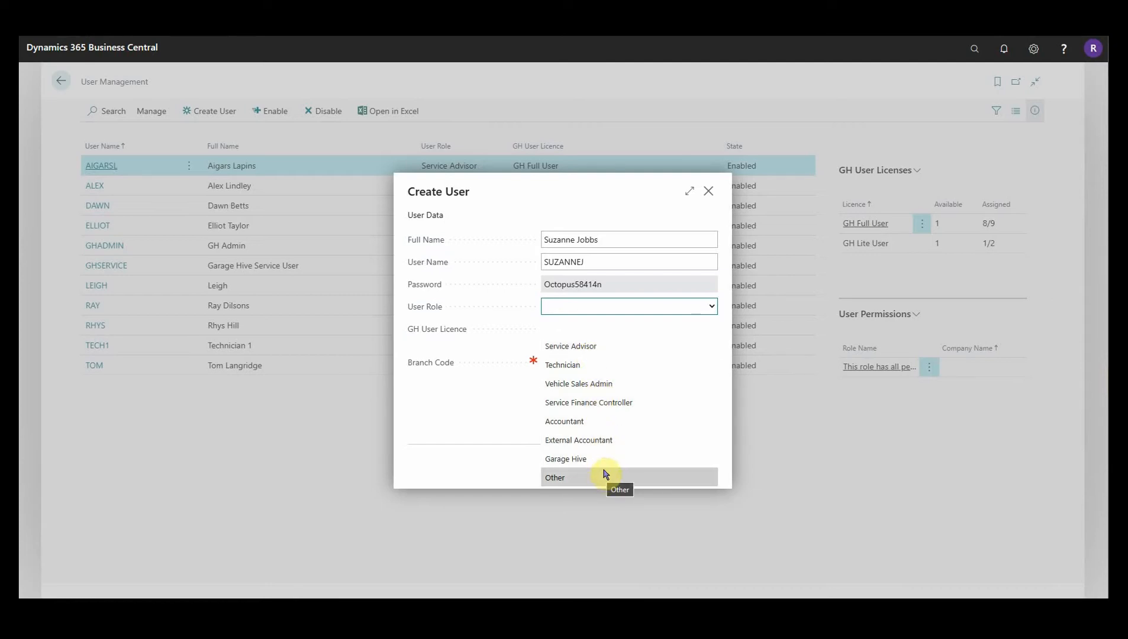
{"action": "left_click", "coordinate": [607, 348]}
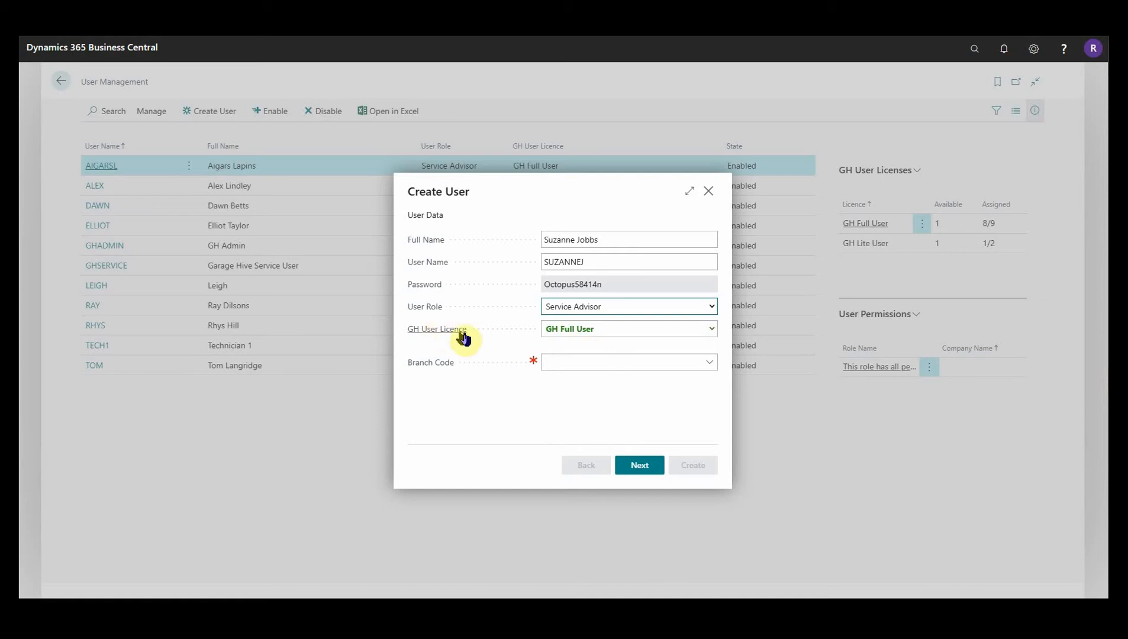
{"action": "left_click", "coordinate": [599, 329]}
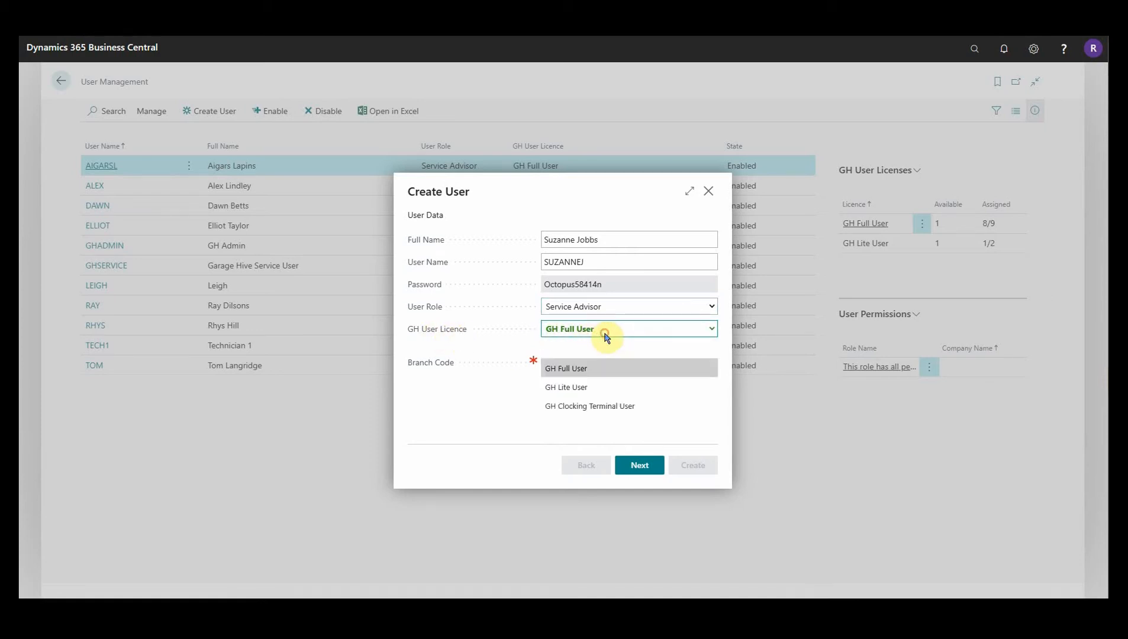
{"action": "left_click", "coordinate": [605, 369]}
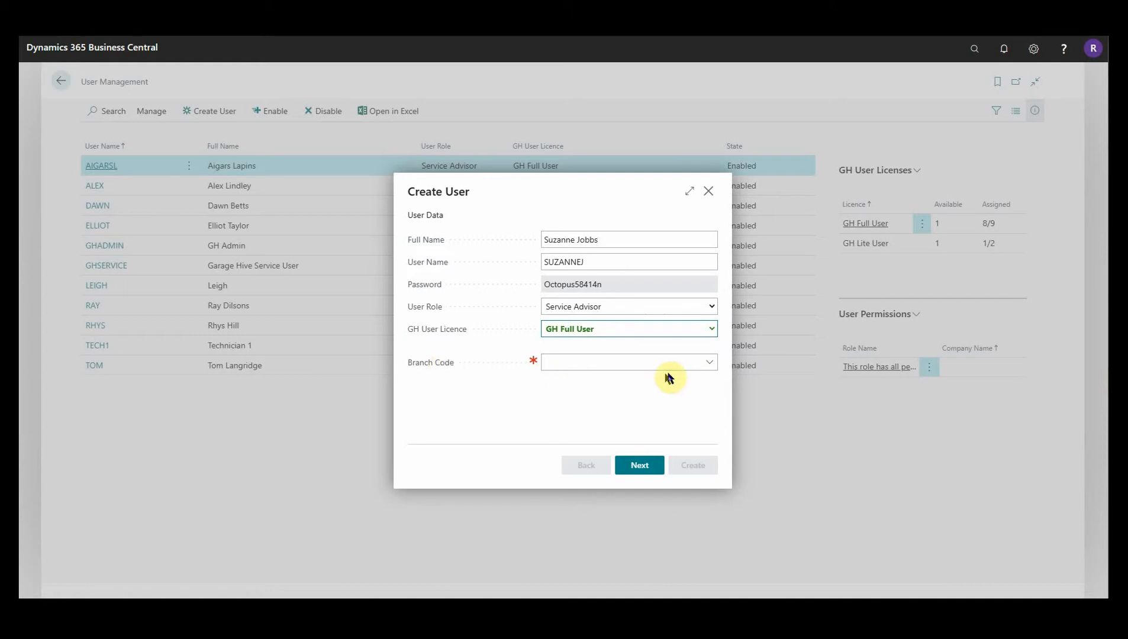
{"action": "left_click", "coordinate": [709, 363]}
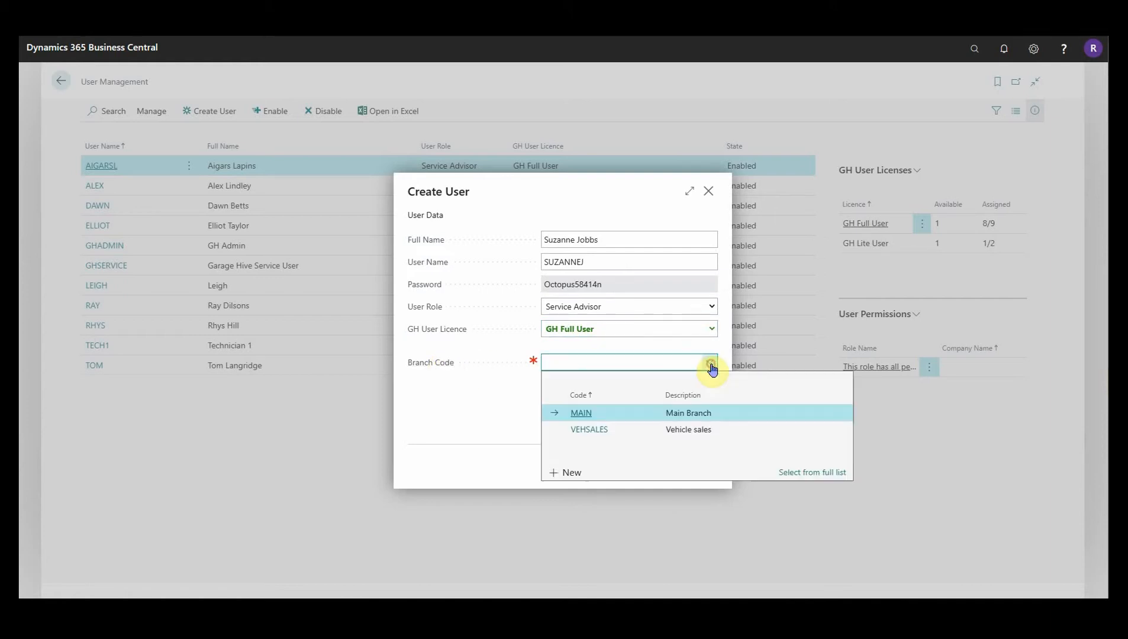
{"action": "left_click", "coordinate": [584, 415]}
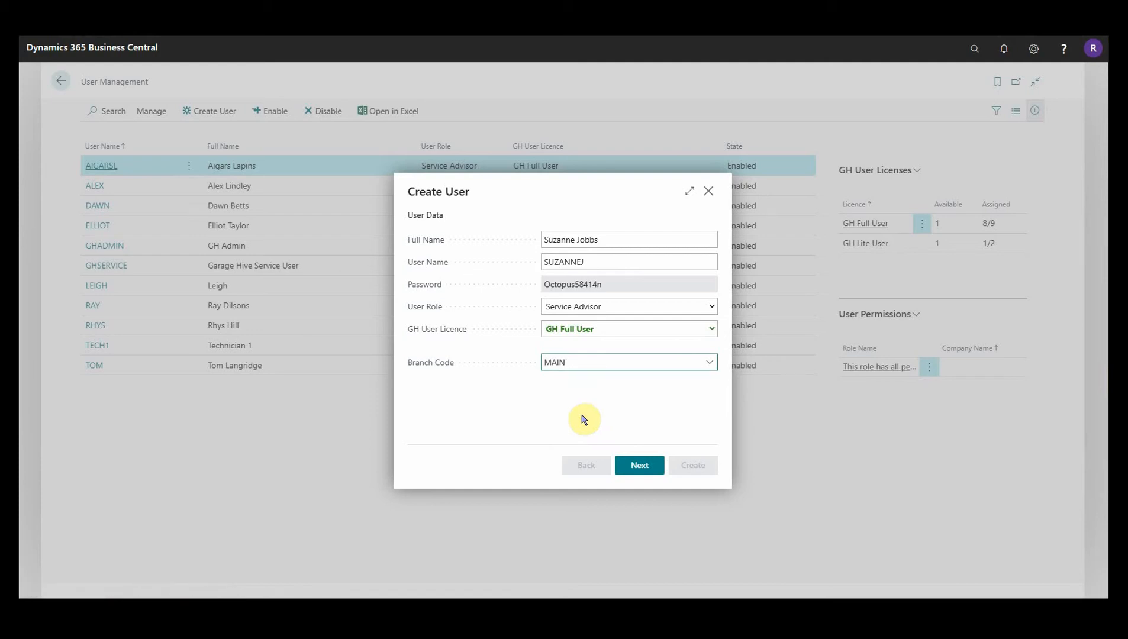
{"action": "left_click", "coordinate": [637, 468]}
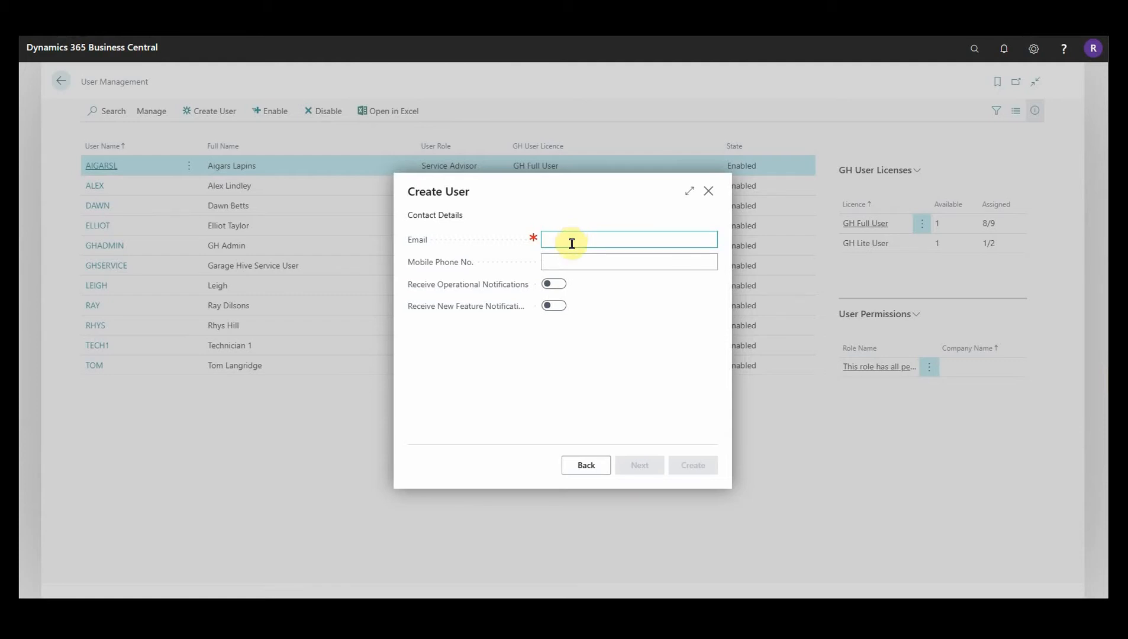
Enter the user's e-mail address and mobile phone number.
{"action": "left_click", "coordinate": [572, 243]}
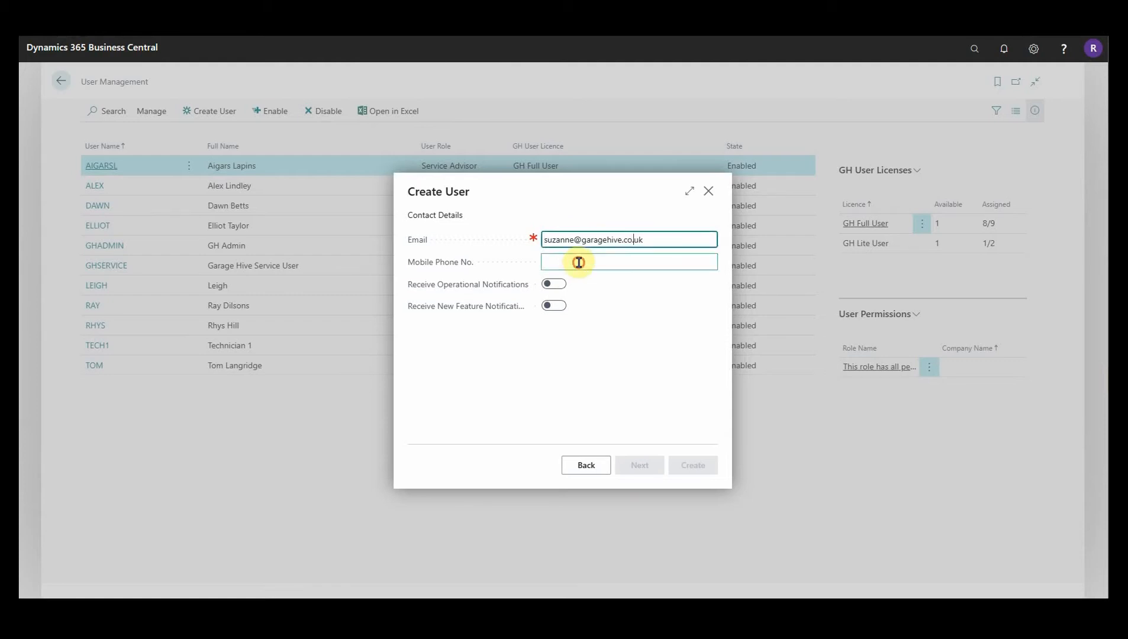
{"action": "left_click", "coordinate": [579, 263]}
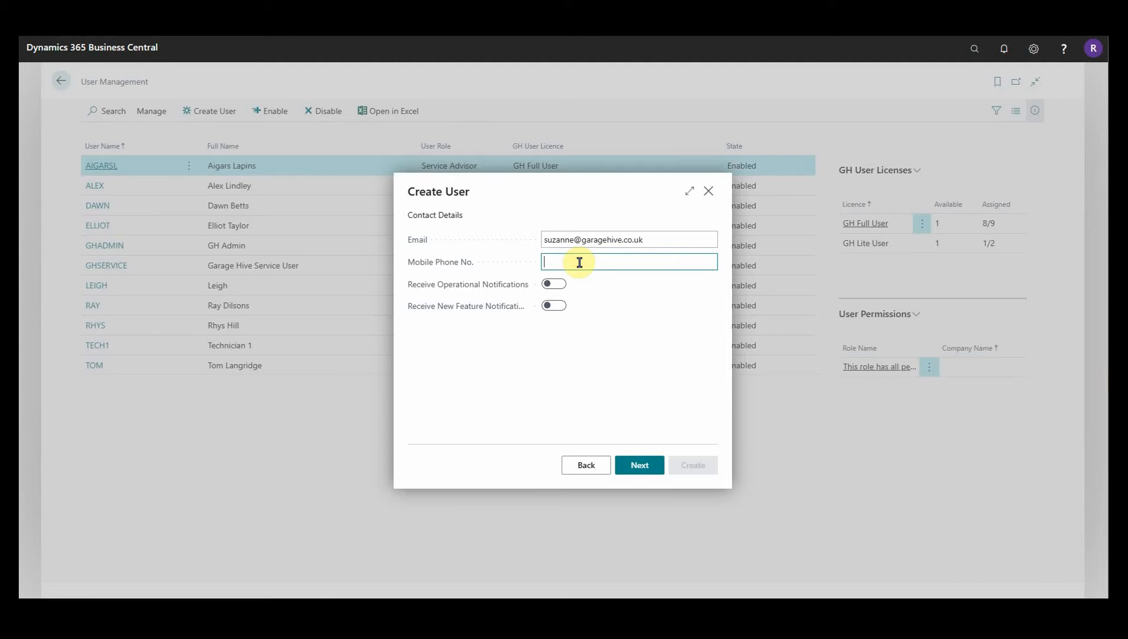
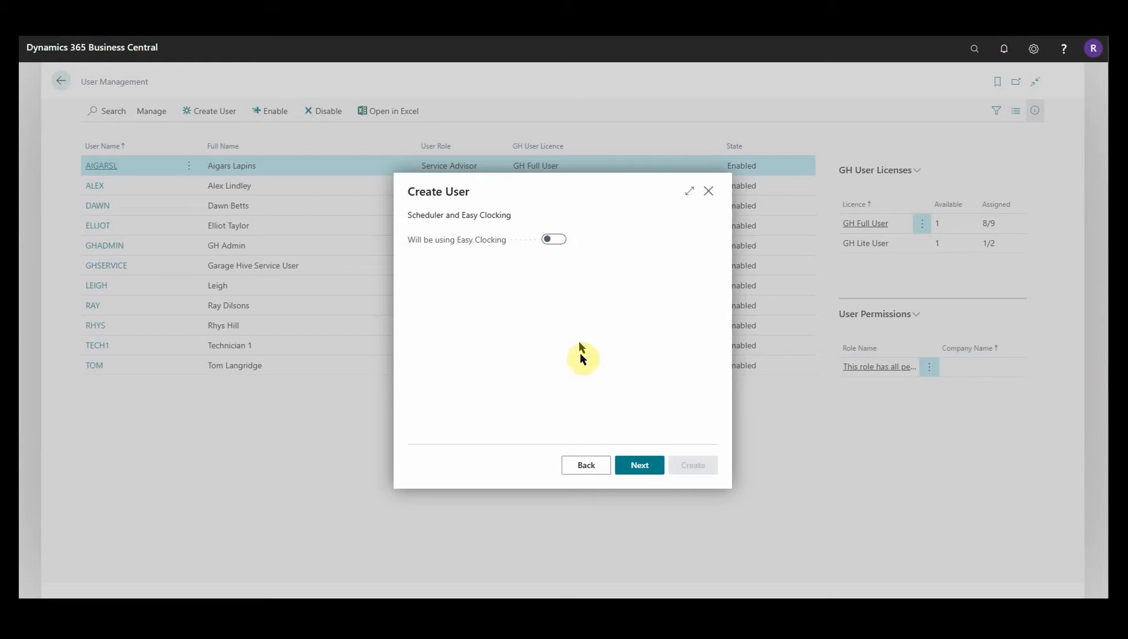
Keep a new salesperson code rather than an existing salesperson, then continue.
{"action": "left_click", "coordinate": [644, 472]}
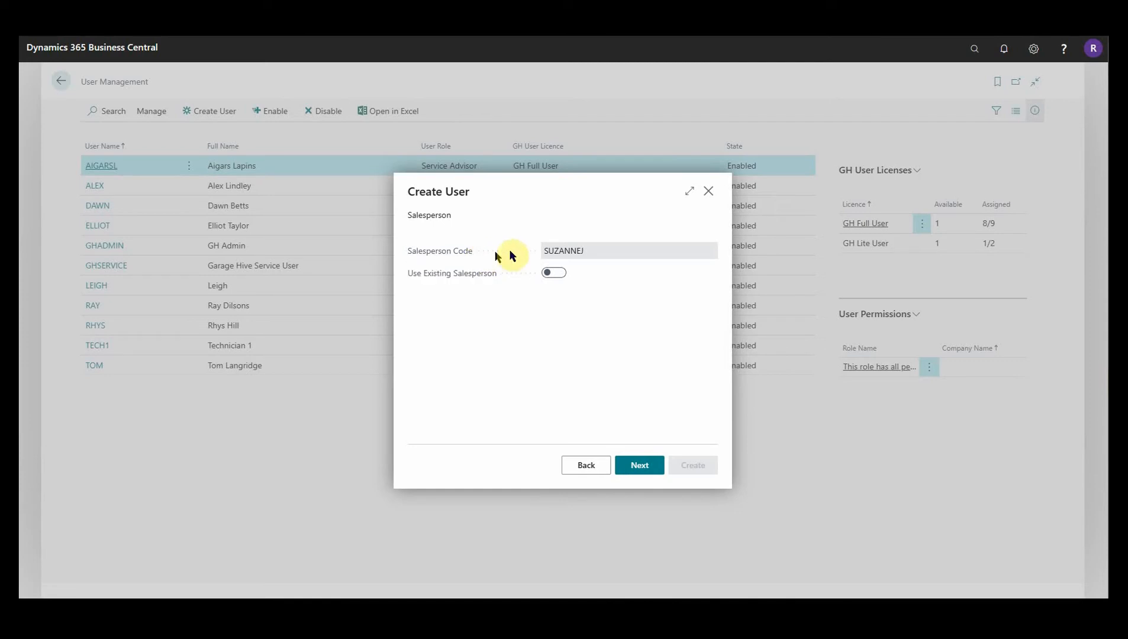
{"action": "left_click_drag", "start_coordinate": [581, 252], "coordinate": [543, 252]}
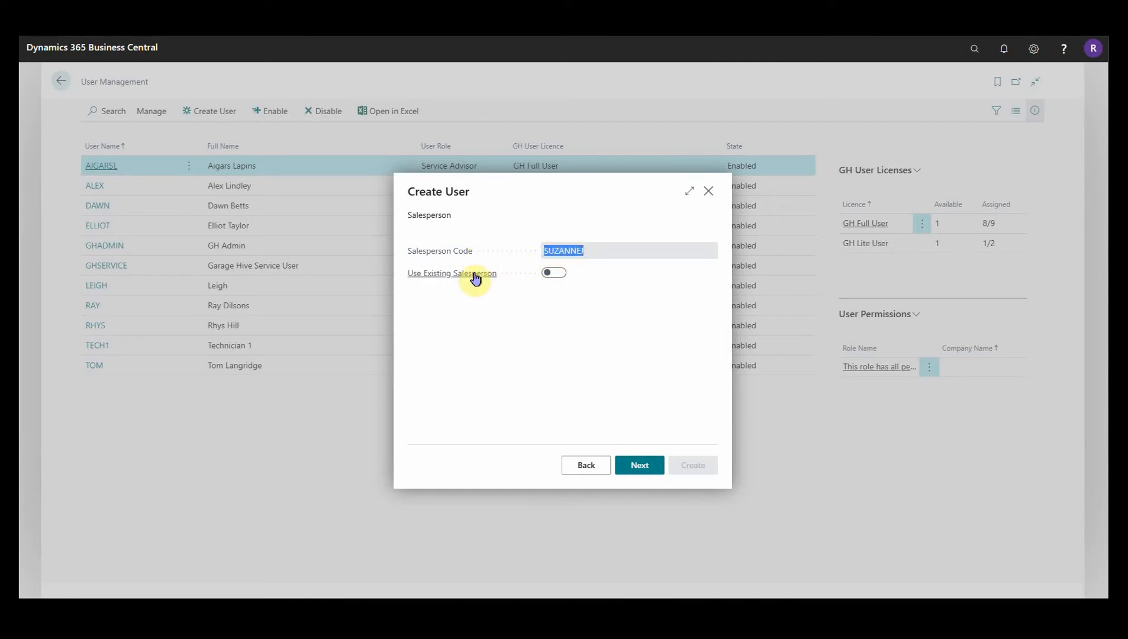
{"action": "left_click", "coordinate": [587, 253]}
{"action": "left_click", "coordinate": [555, 274]}
{"action": "left_click", "coordinate": [556, 275]}
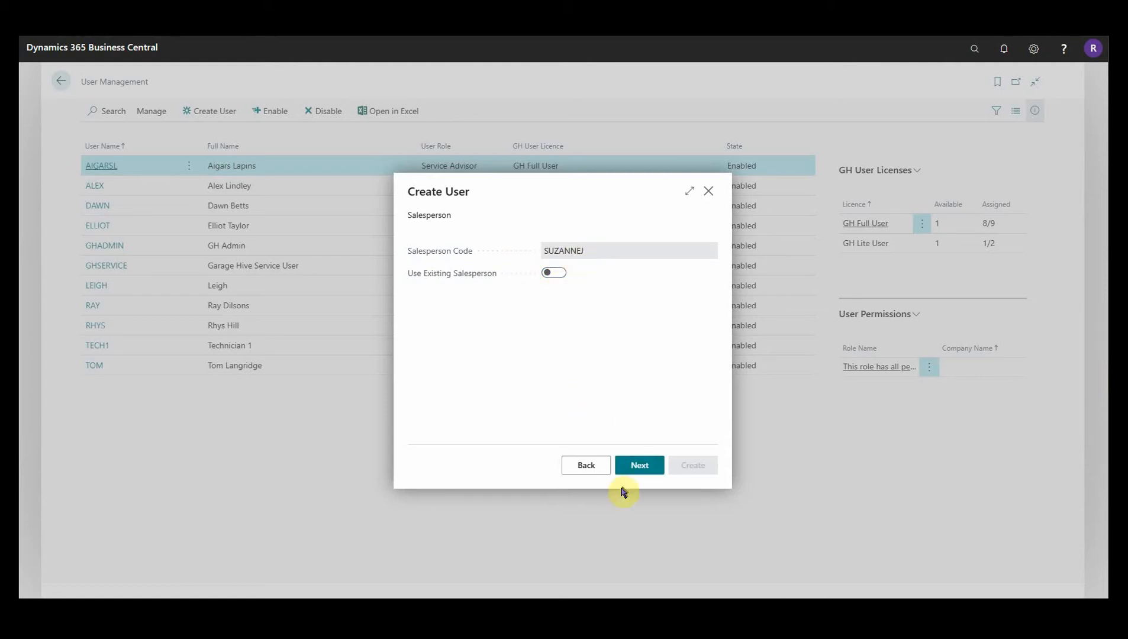
{"action": "left_click", "coordinate": [648, 467]}
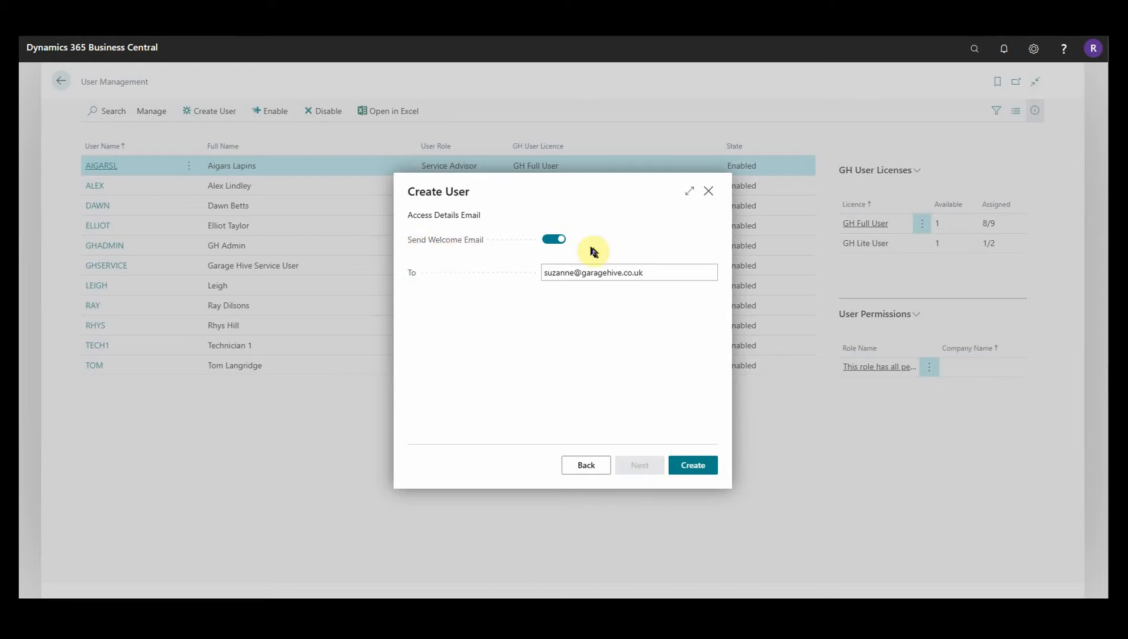
Edit the welcome e-mail recipient address and create the user.
{"action": "left_click", "coordinate": [568, 277]}
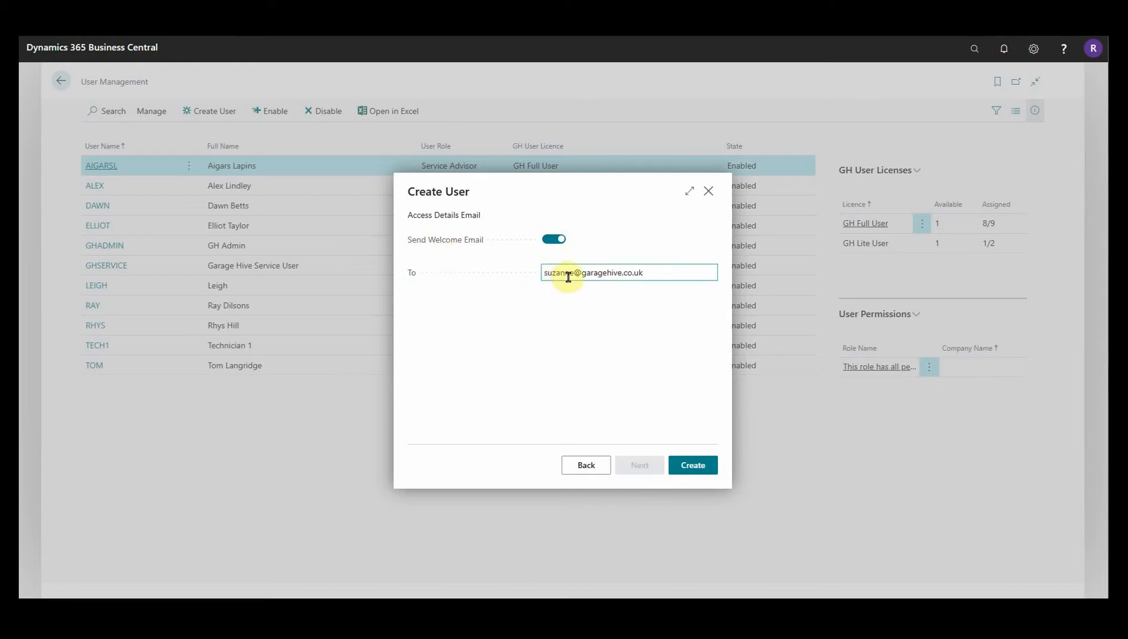
{"action": "left_click", "coordinate": [658, 272]}
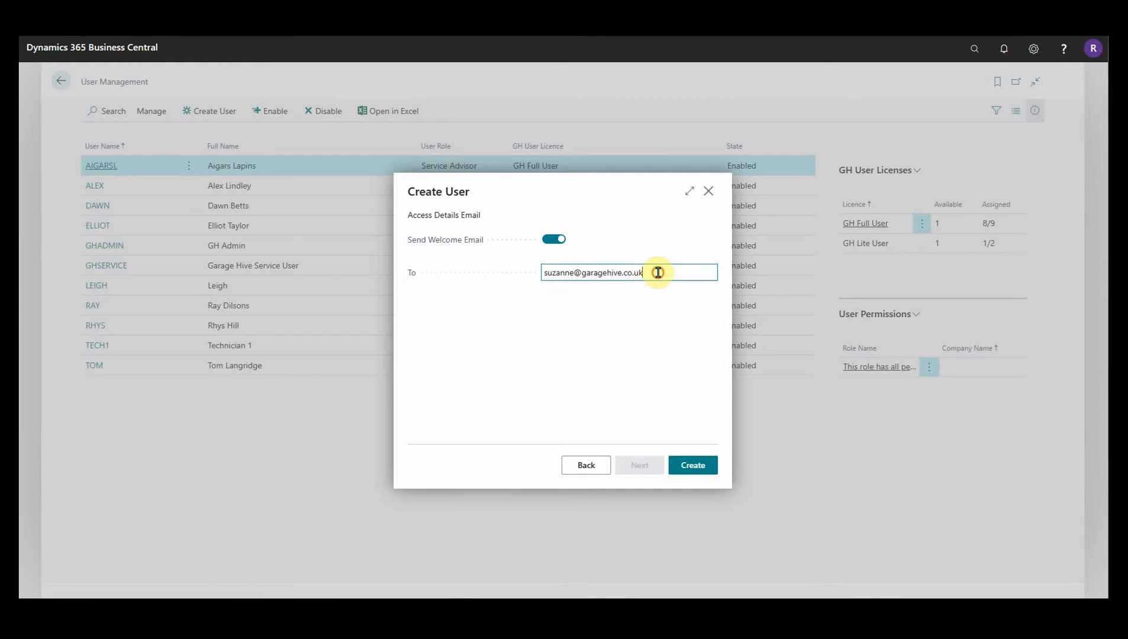
{"action": "left_click", "coordinate": [658, 272]}
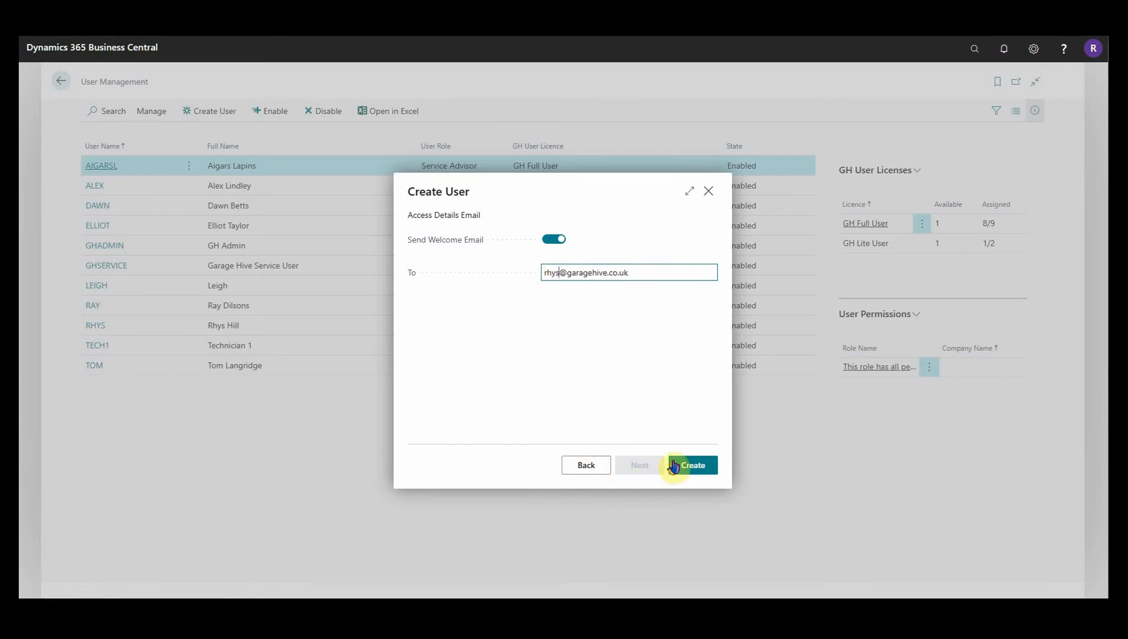
{"action": "left_click", "coordinate": [679, 464]}
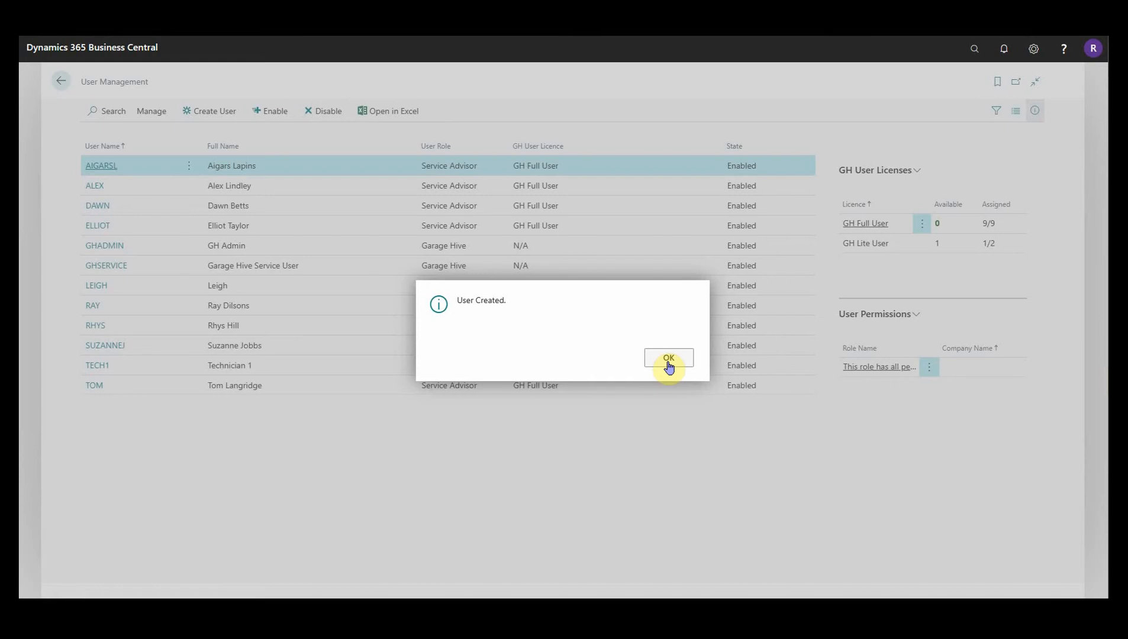
Dismiss the 'User Created.' confirmation message.
{"action": "left_click", "coordinate": [667, 363]}
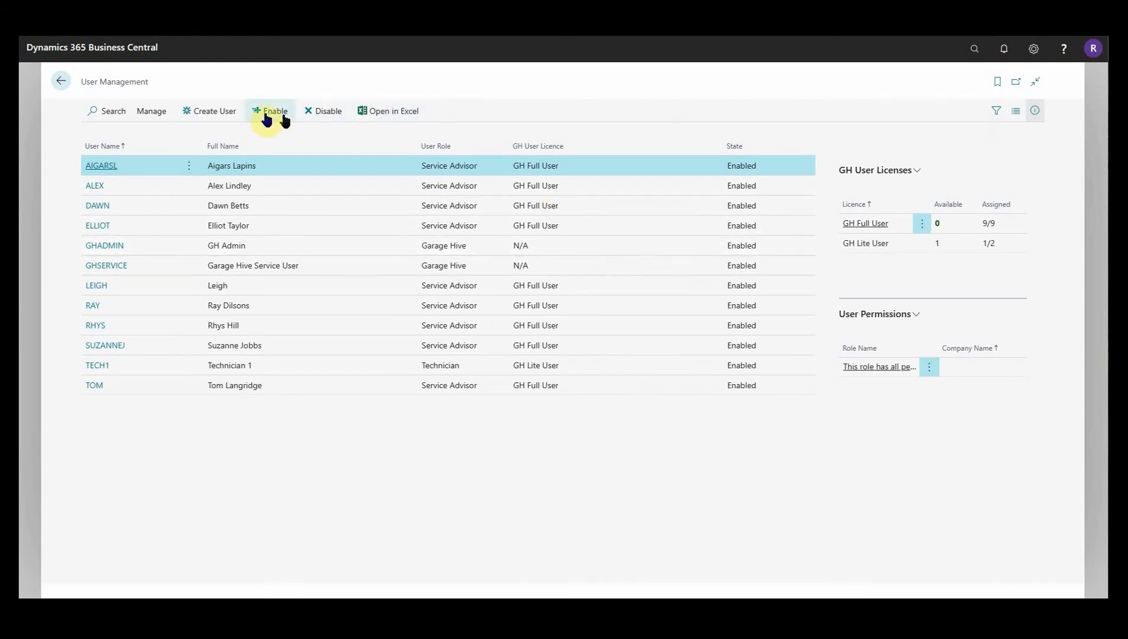
Start another new user as a Technician assigned to branch MAIN.
{"action": "left_click", "coordinate": [223, 120]}
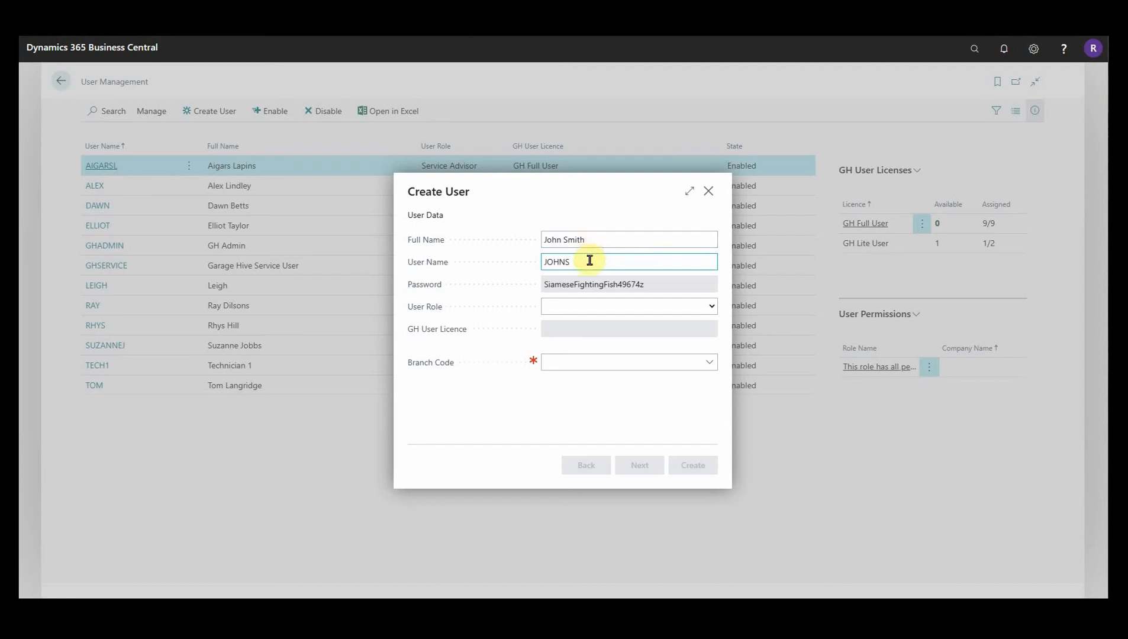
{"action": "left_click_drag", "start_coordinate": [579, 263], "coordinate": [618, 285]}
{"action": "left_click", "coordinate": [705, 313]}
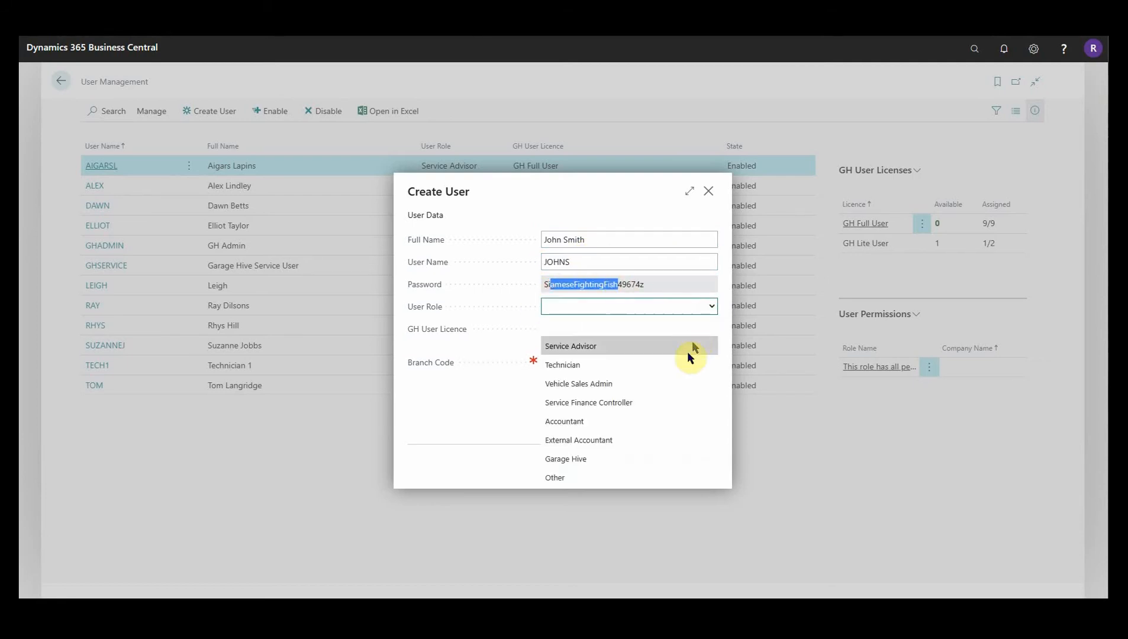
{"action": "left_click", "coordinate": [684, 362]}
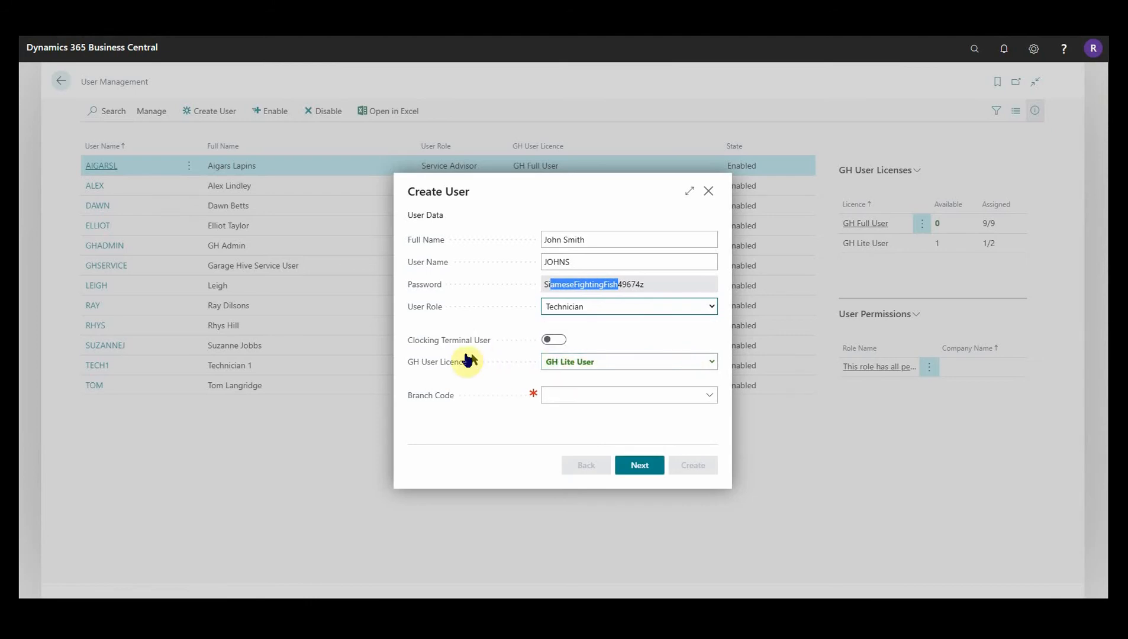
{"action": "left_click", "coordinate": [641, 331]}
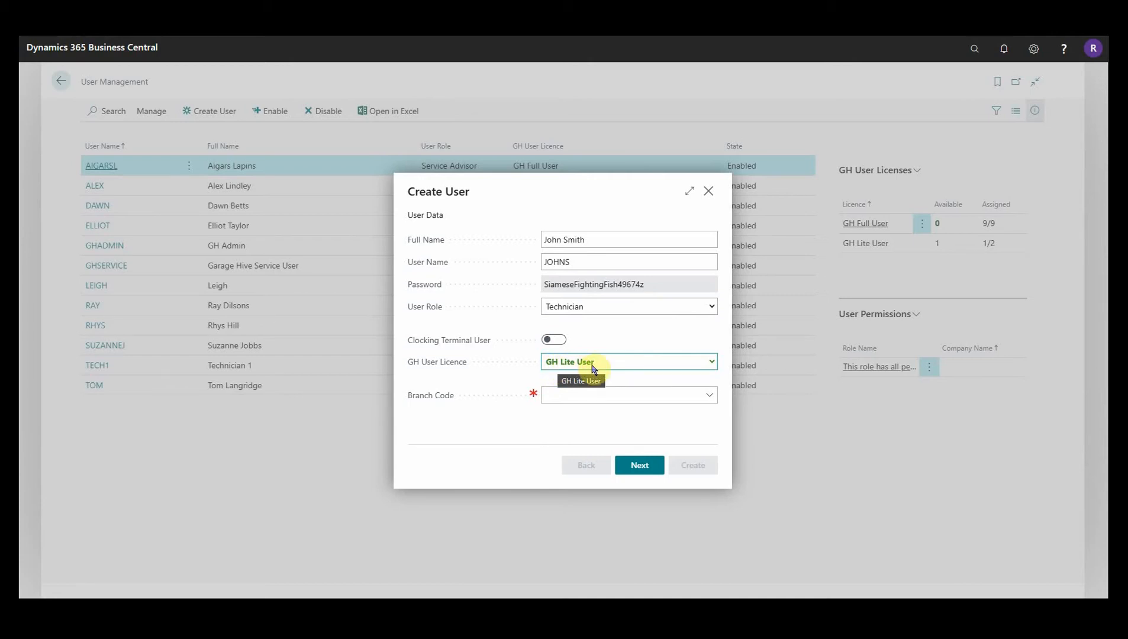
{"action": "left_click", "coordinate": [616, 395]}
{"action": "left_click", "coordinate": [582, 445]}
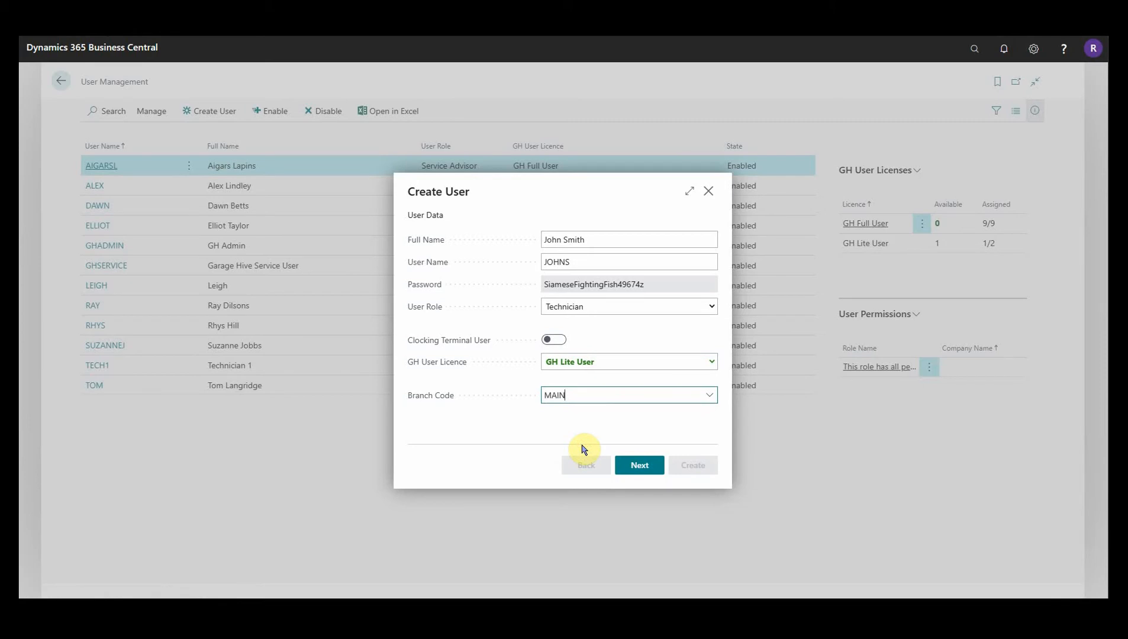
{"action": "left_click", "coordinate": [637, 471]}
Enter the user's e-mail and mobile number and turn on operational notifications.
{"action": "left_click", "coordinate": [583, 237]}
{"action": "left_click", "coordinate": [583, 240]}
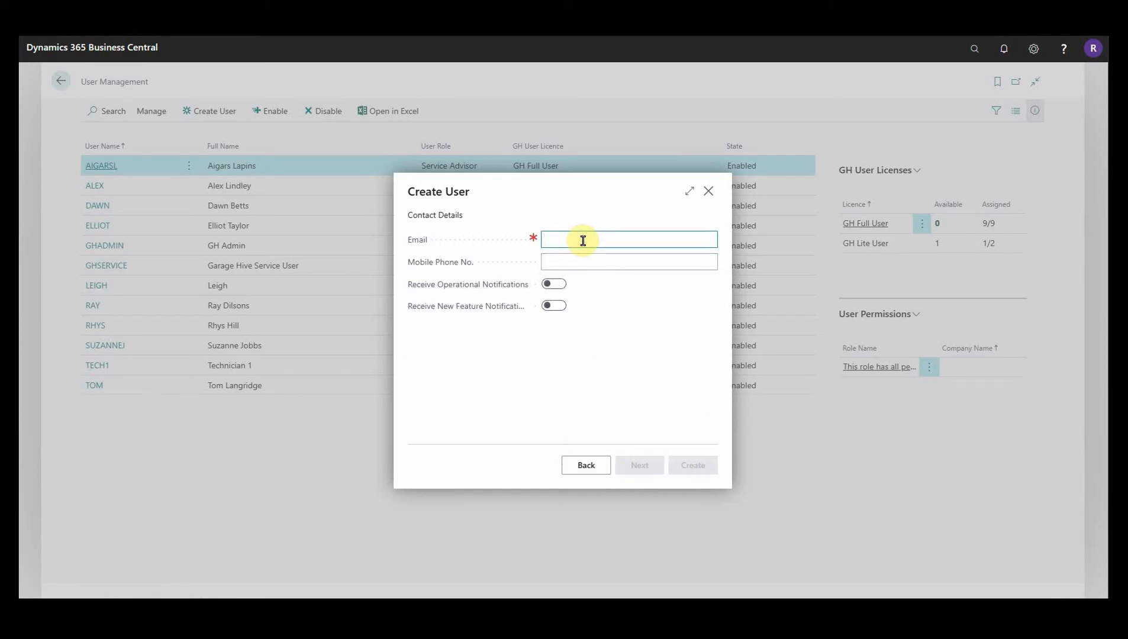
{"action": "key", "text": "Tab"}
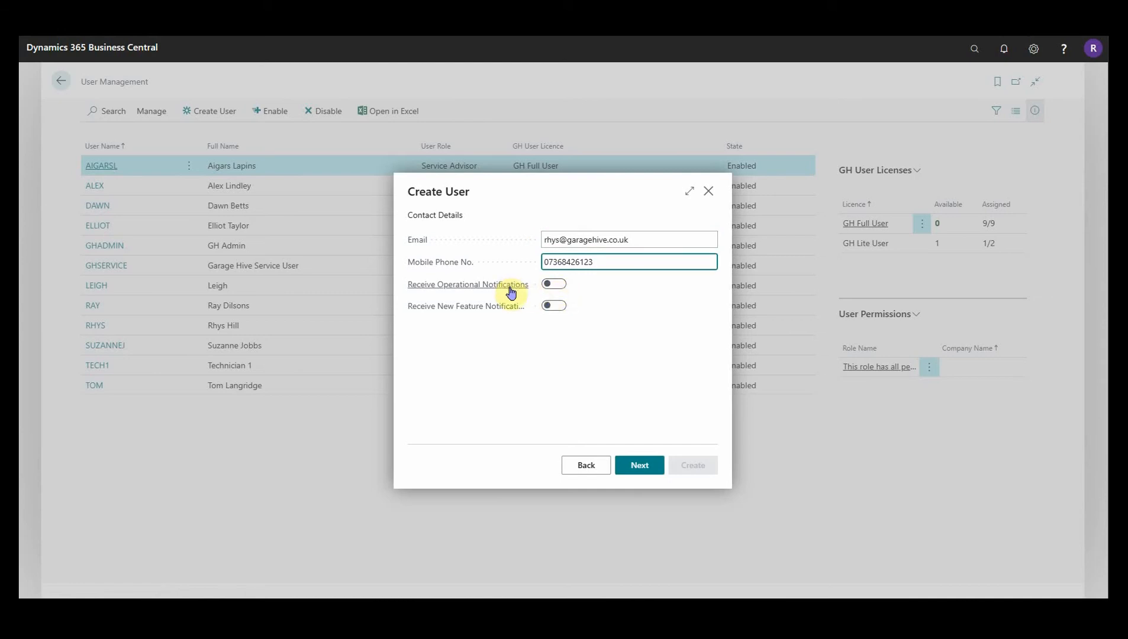
{"action": "left_click", "coordinate": [555, 309]}
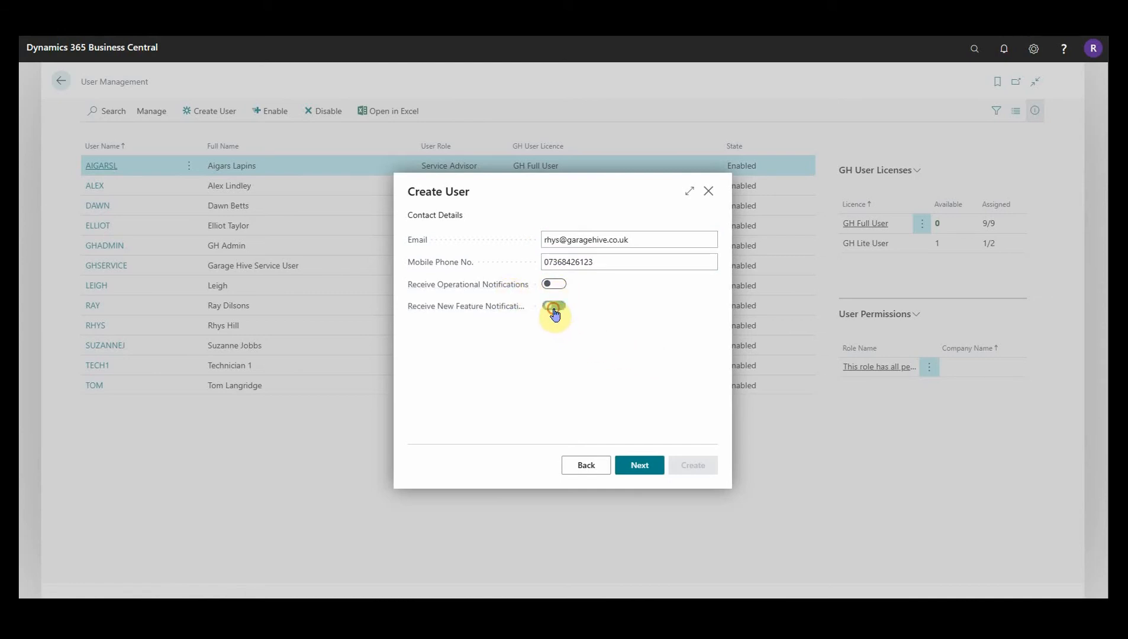
{"action": "left_click", "coordinate": [554, 284]}
{"action": "left_click", "coordinate": [603, 264]}
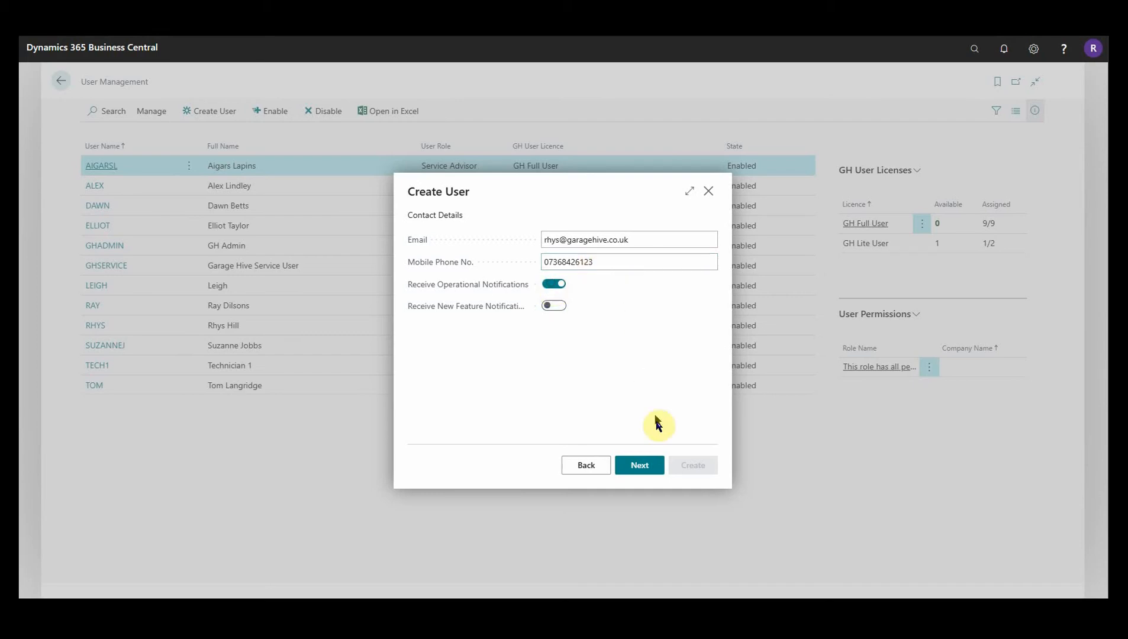
{"action": "left_click", "coordinate": [652, 465]}
Turn on Easy Clocking, assign schedule resource group DEFAULT, and create the technician user.
{"action": "left_click", "coordinate": [561, 245]}
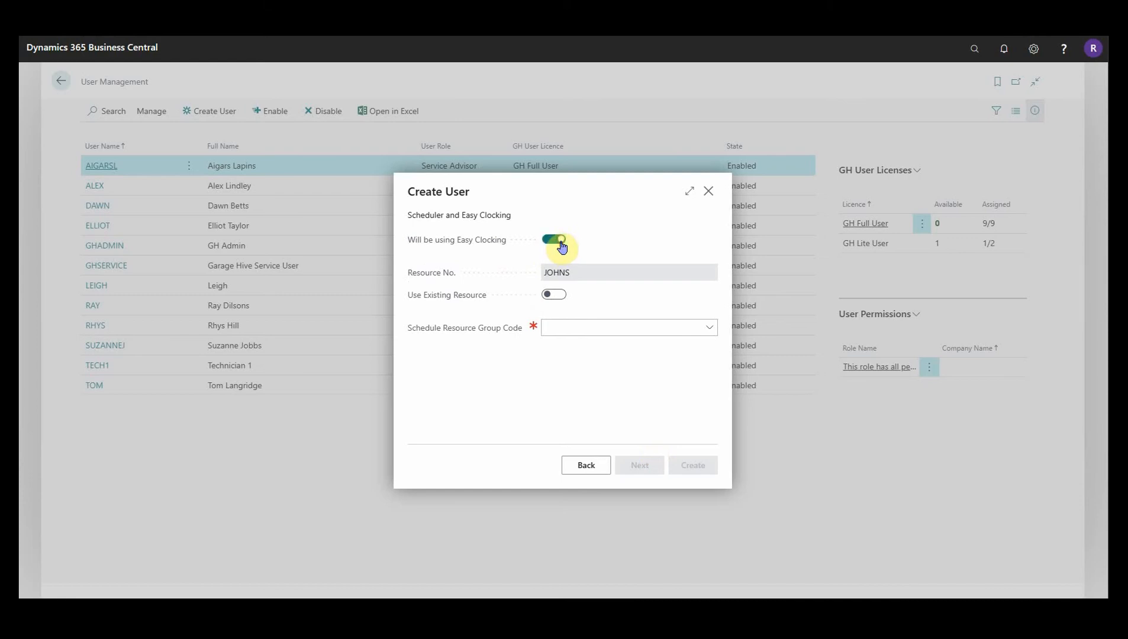
{"action": "left_click_drag", "start_coordinate": [569, 278], "coordinate": [546, 279]}
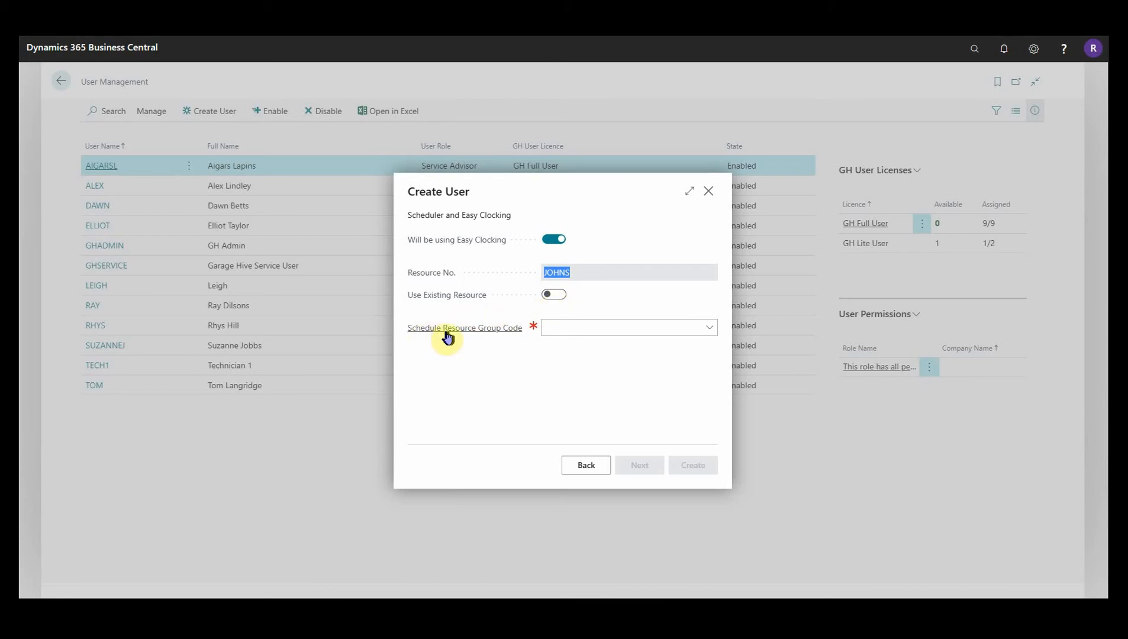
{"action": "left_click", "coordinate": [708, 329]}
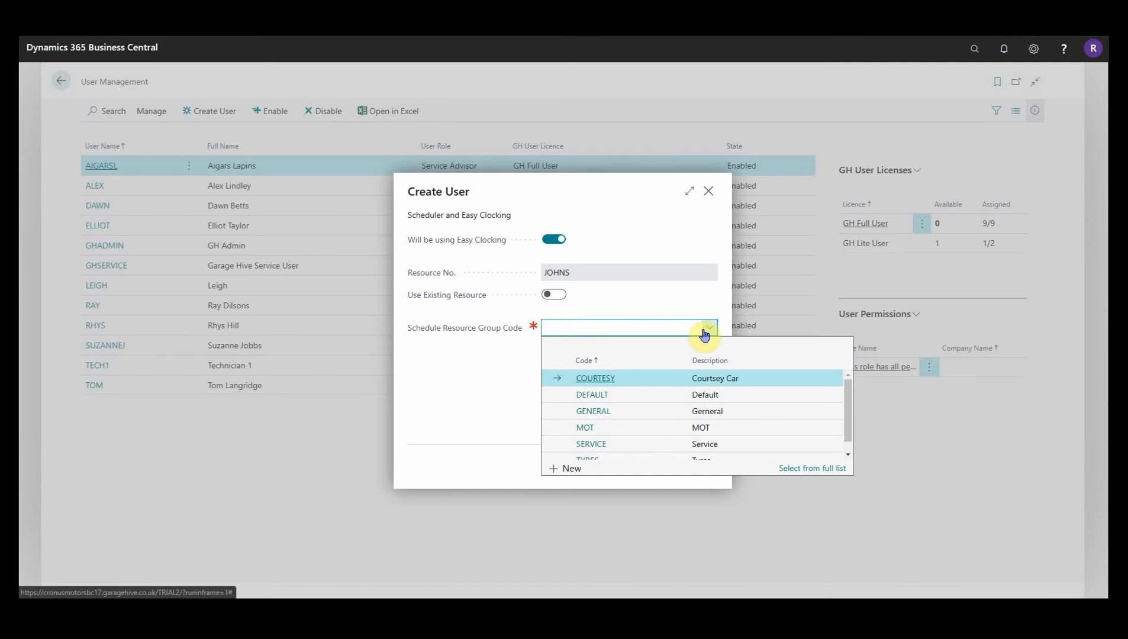
{"action": "left_click", "coordinate": [700, 403]}
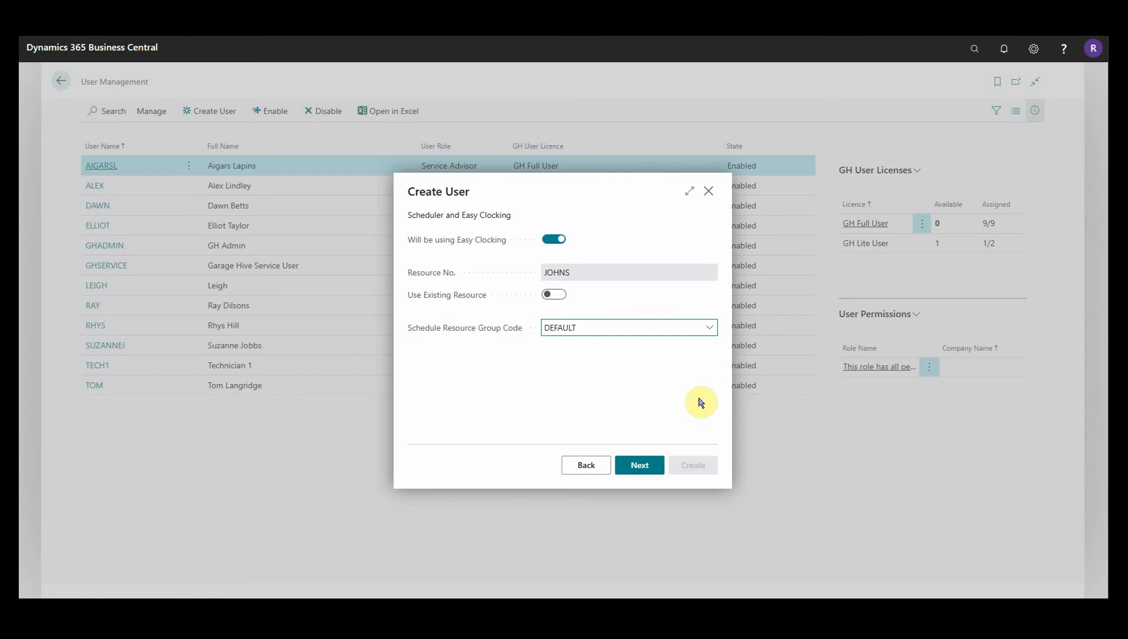
{"action": "left_click", "coordinate": [639, 467]}
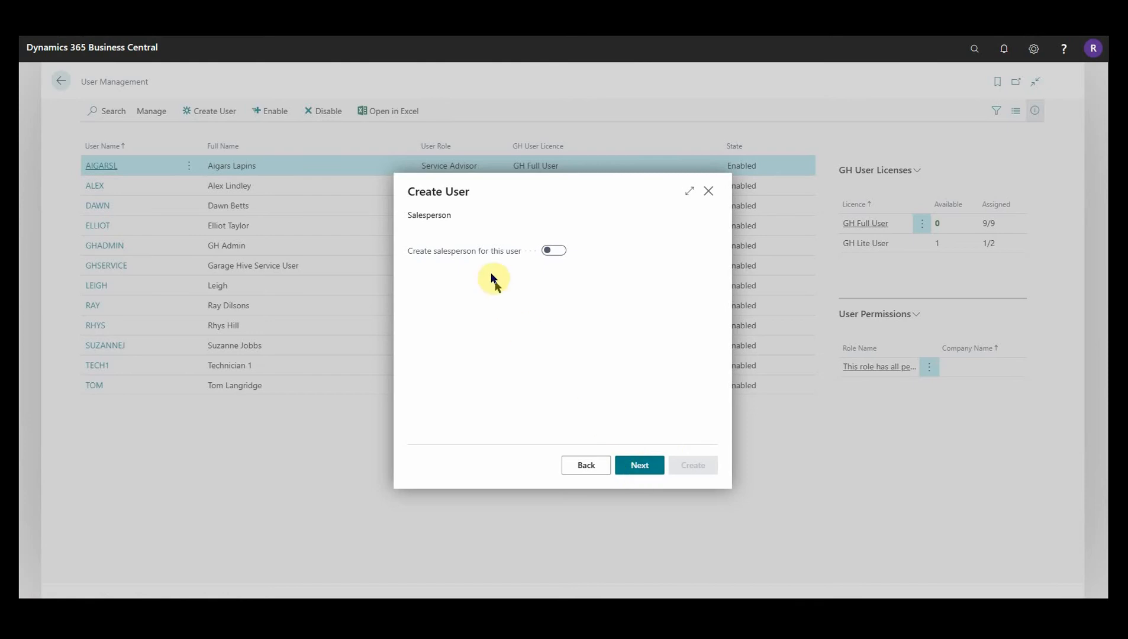
{"action": "left_click", "coordinate": [640, 467]}
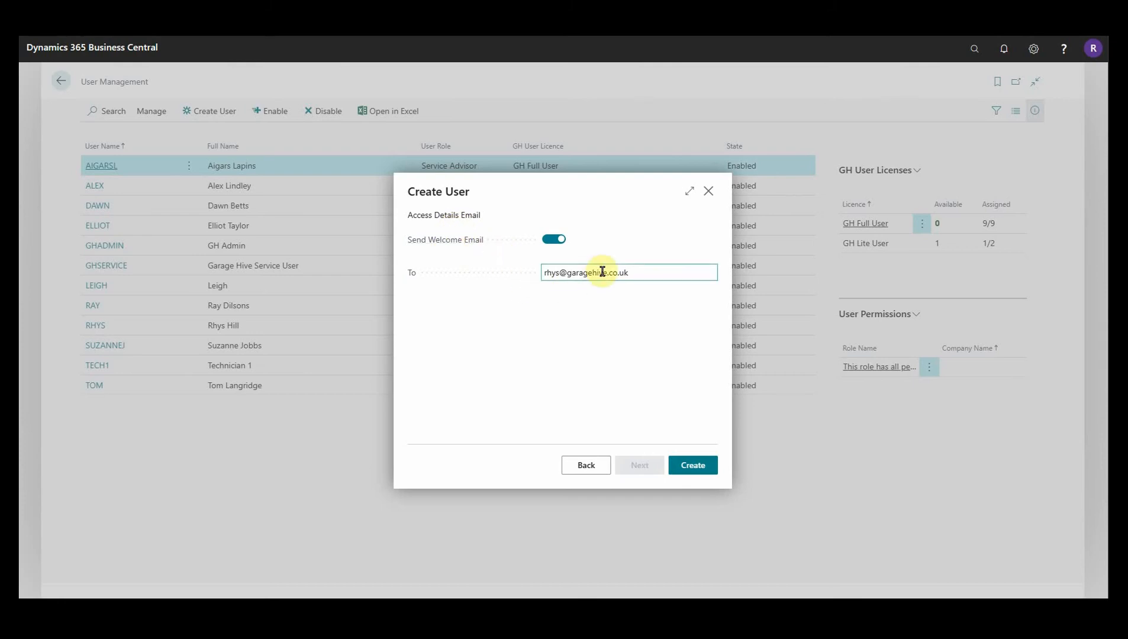
{"action": "left_click", "coordinate": [696, 467]}
Open the Service Schedule via 'serv sch', then search 'sch re g' for resource groups.
{"action": "left_click", "coordinate": [974, 49]}
{"action": "type", "text": "serv sch"}
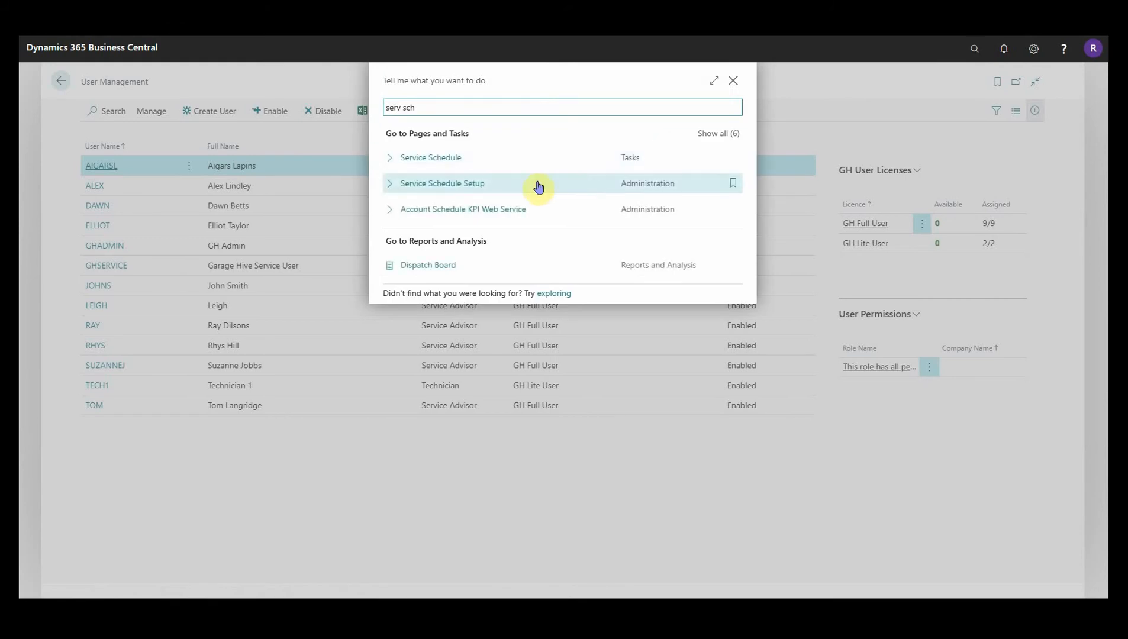
{"action": "left_click", "coordinate": [442, 159]}
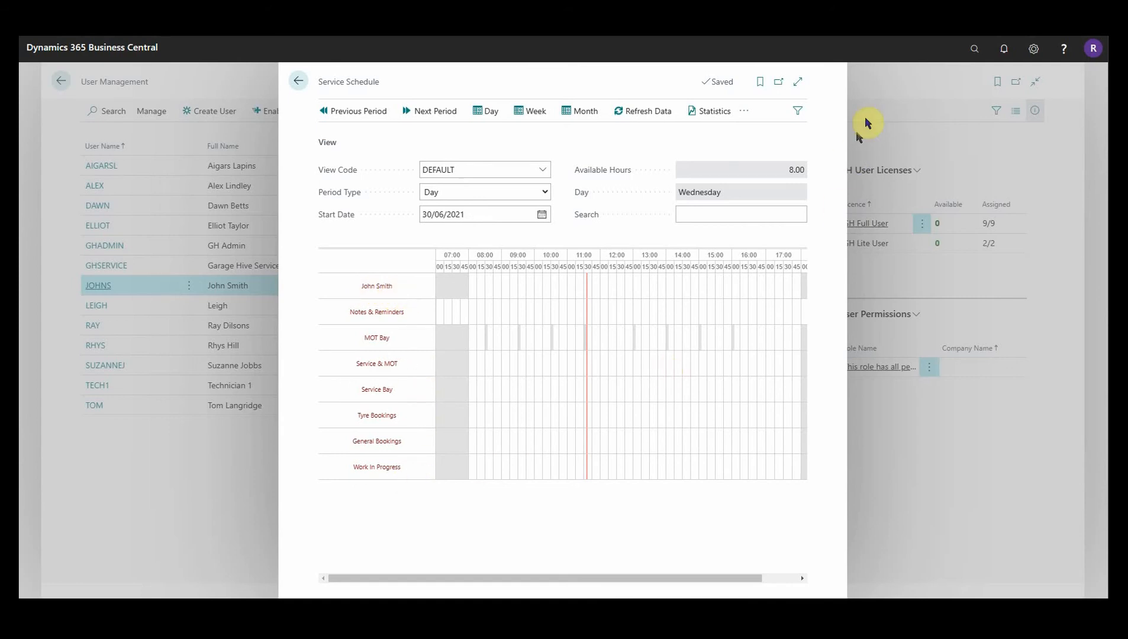
{"action": "left_click", "coordinate": [971, 51]}
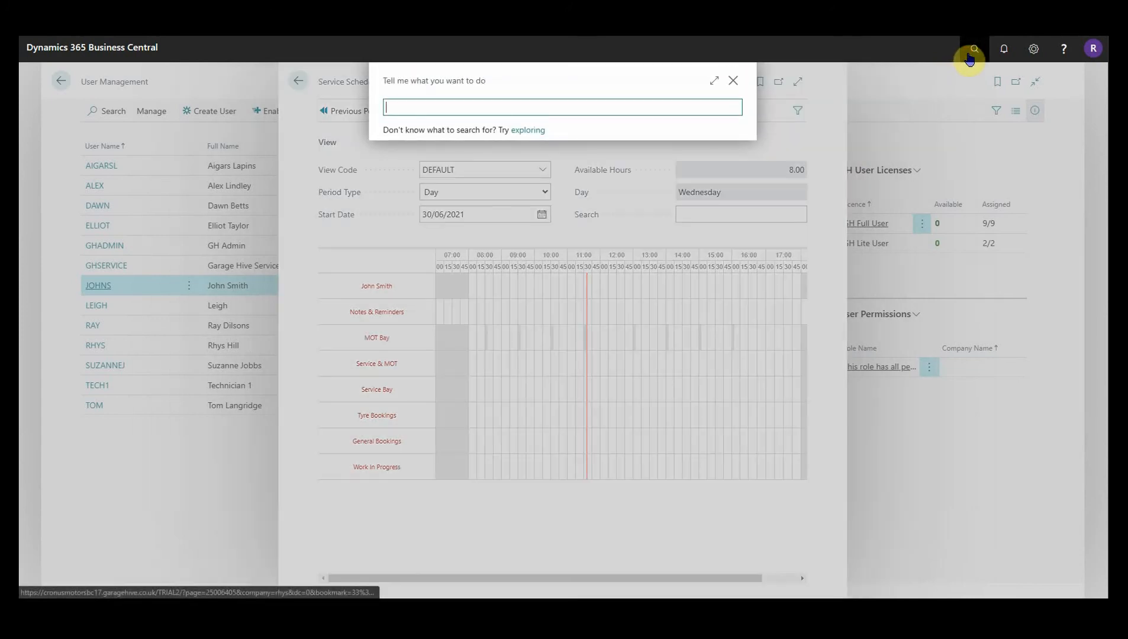
{"action": "type", "text": "sch re g"}
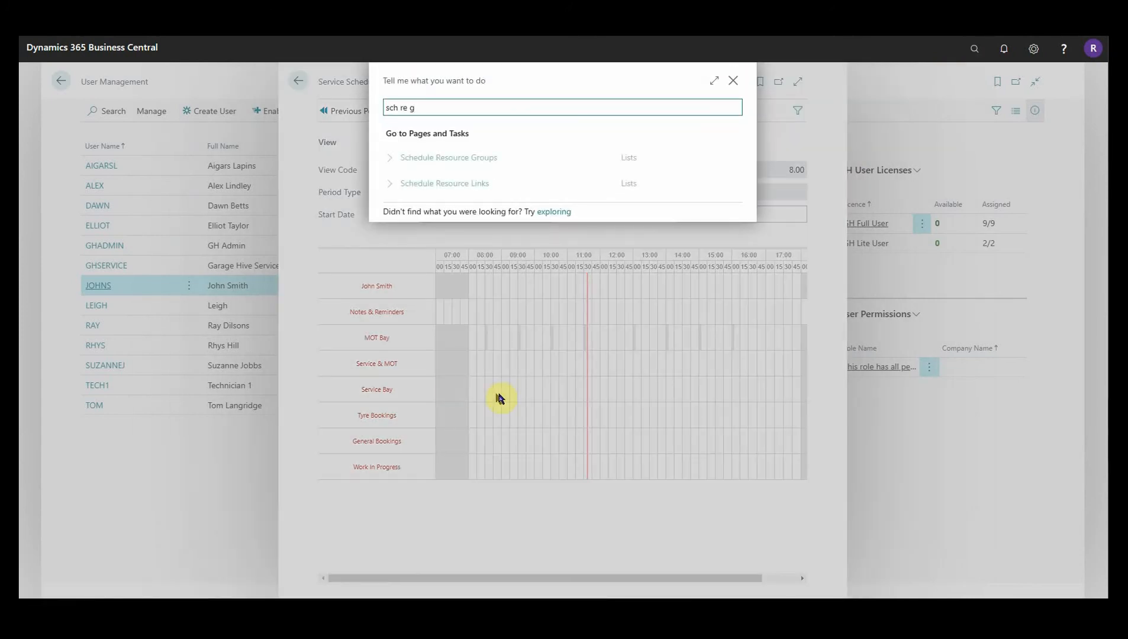
Open the DEFAULT schedule resource group's specification.
{"action": "left_click", "coordinate": [484, 158]}
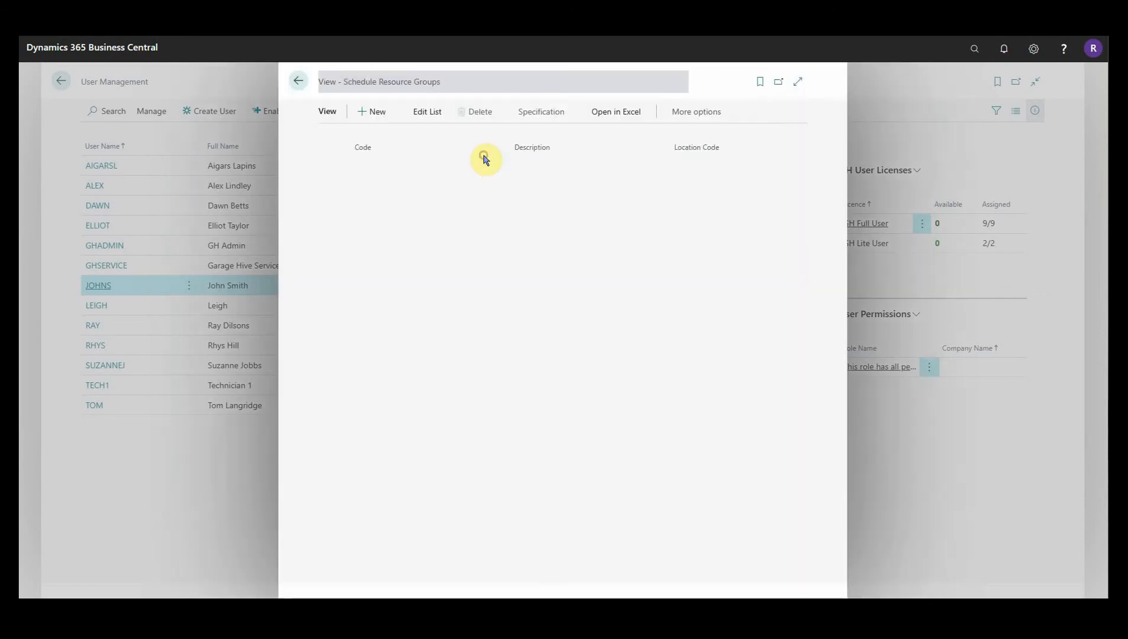
{"action": "left_click", "coordinate": [561, 182]}
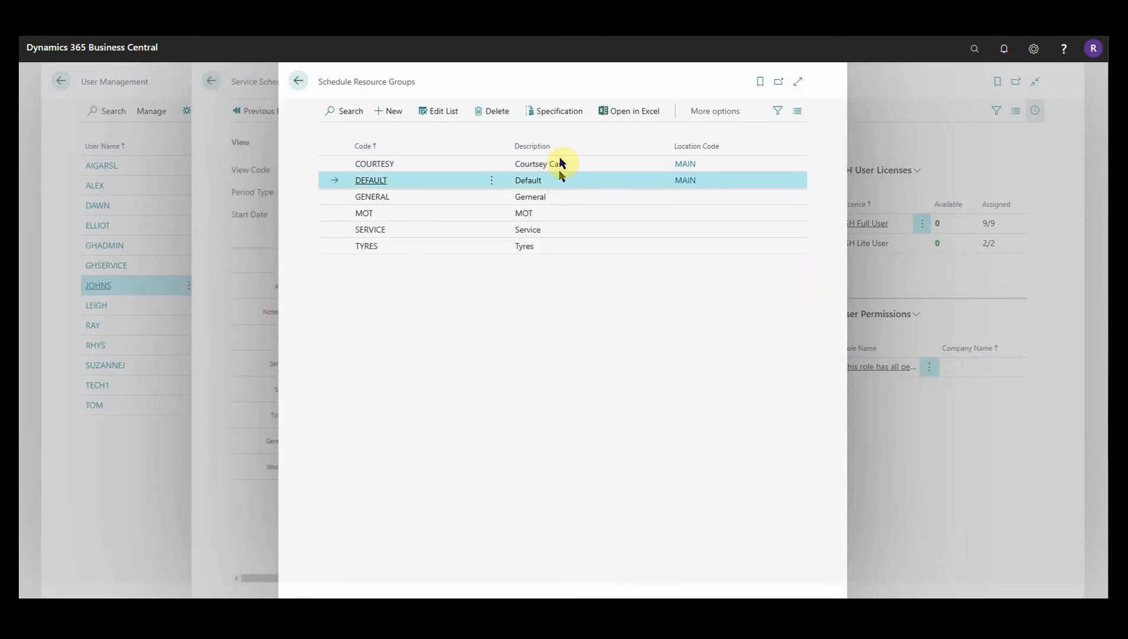
{"action": "left_click", "coordinate": [550, 111]}
{"action": "left_click", "coordinate": [798, 82]}
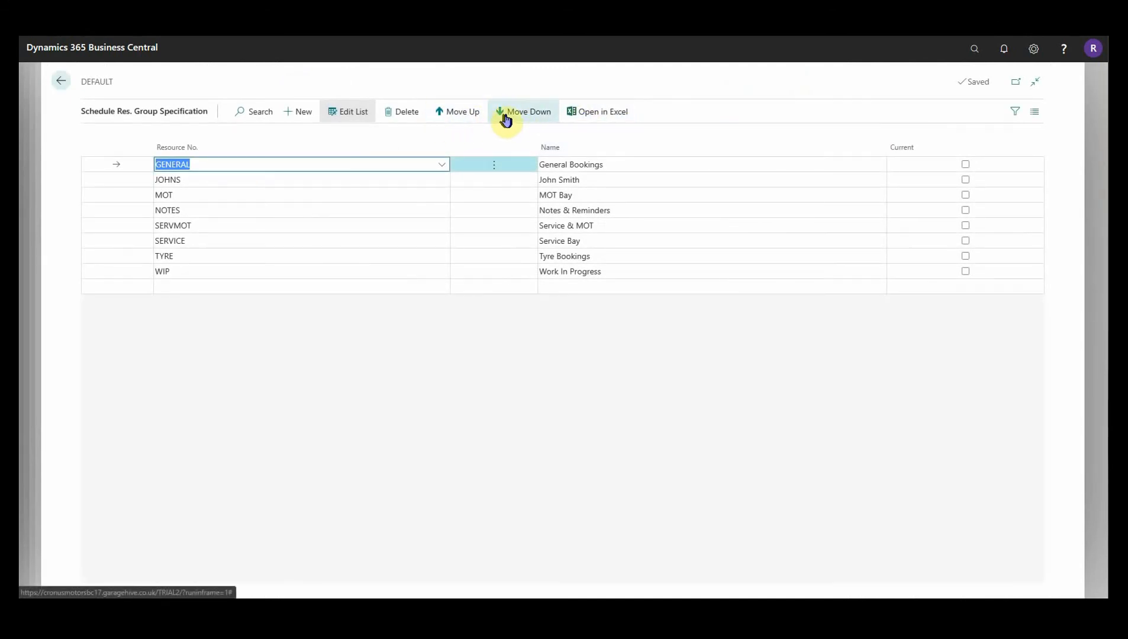
Move technician JOHNS to the bottom and Notes & Reminders to the top.
{"action": "left_click", "coordinate": [557, 182]}
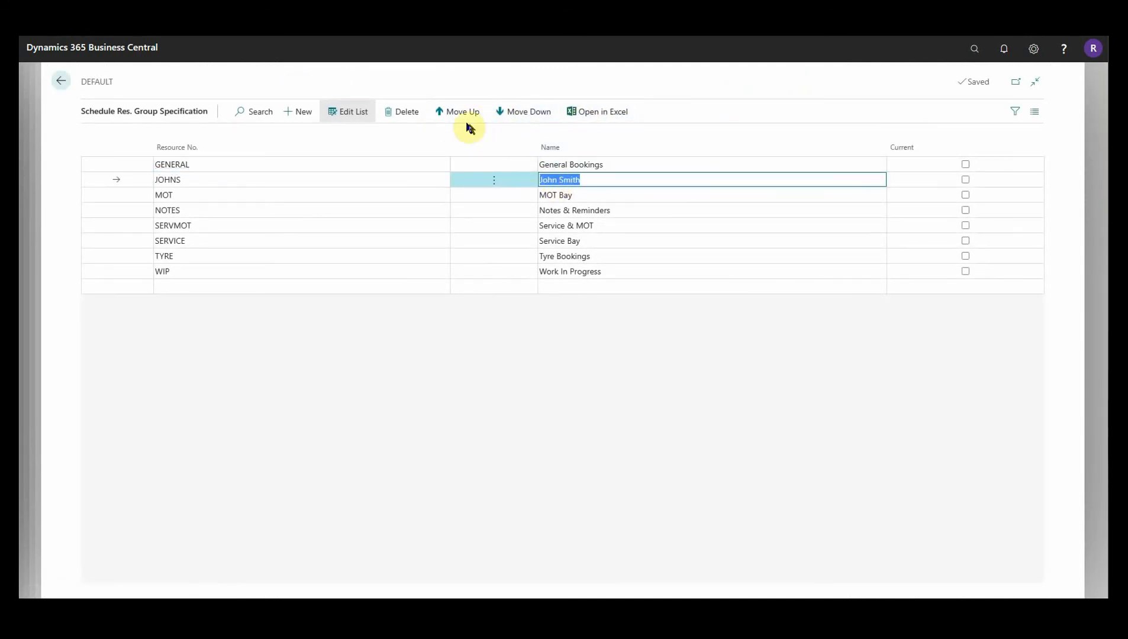
{"action": "left_click", "coordinate": [511, 114]}
{"action": "left_click", "coordinate": [515, 117]}
{"action": "left_click", "coordinate": [515, 118]}
{"action": "left_click", "coordinate": [515, 118]}
{"action": "left_click", "coordinate": [514, 118]}
{"action": "left_click", "coordinate": [514, 118]}
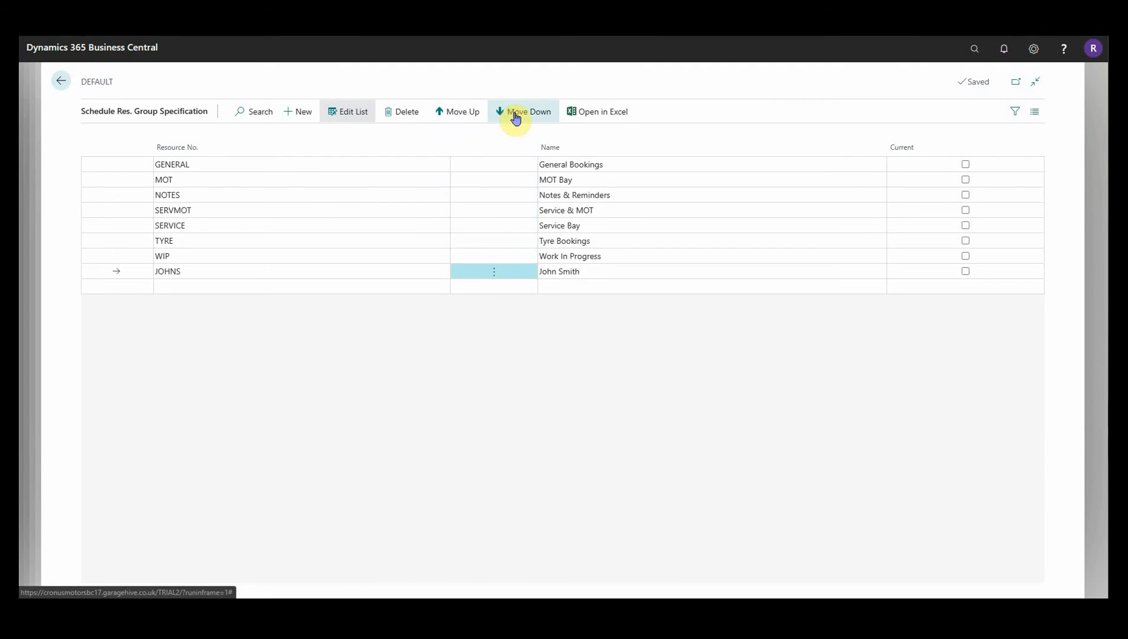
{"action": "left_click", "coordinate": [585, 196]}
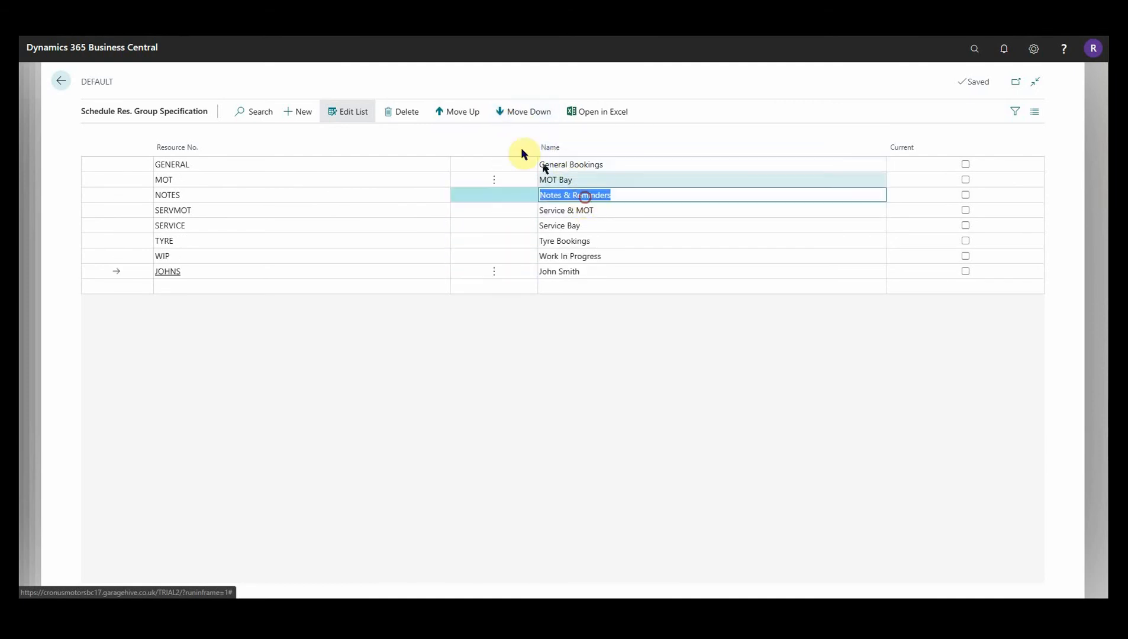
{"action": "left_click", "coordinate": [450, 112]}
{"action": "left_click", "coordinate": [450, 112]}
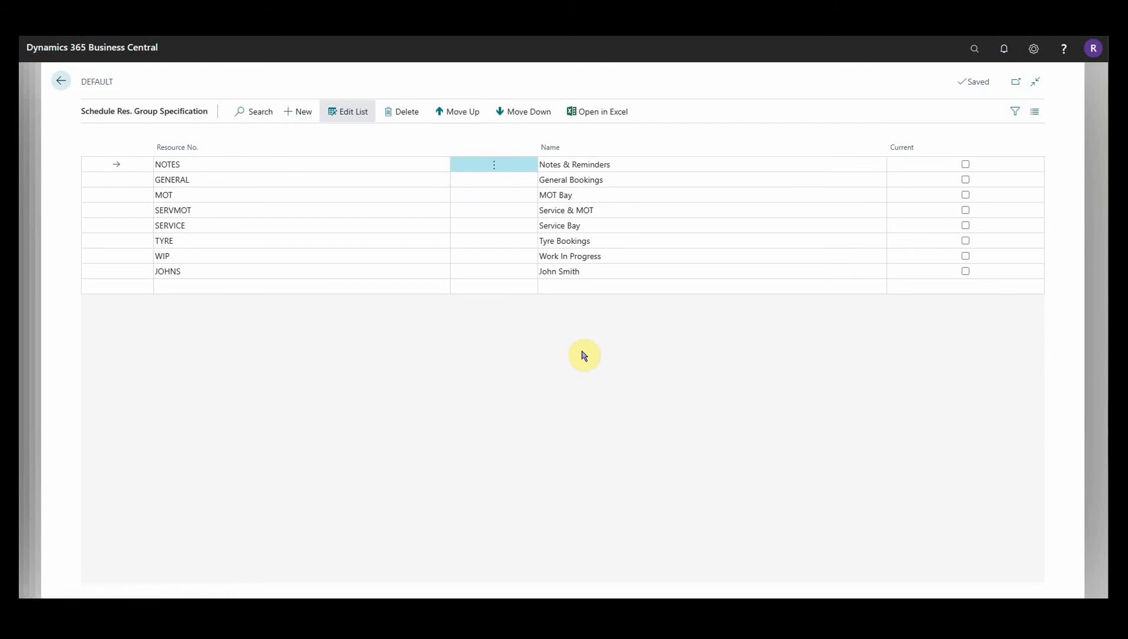
Close the specification, resource groups list and Service Schedule, back to User Management.
{"action": "left_click", "coordinate": [61, 81]}
{"action": "left_click", "coordinate": [299, 82]}
{"action": "left_click", "coordinate": [296, 83]}
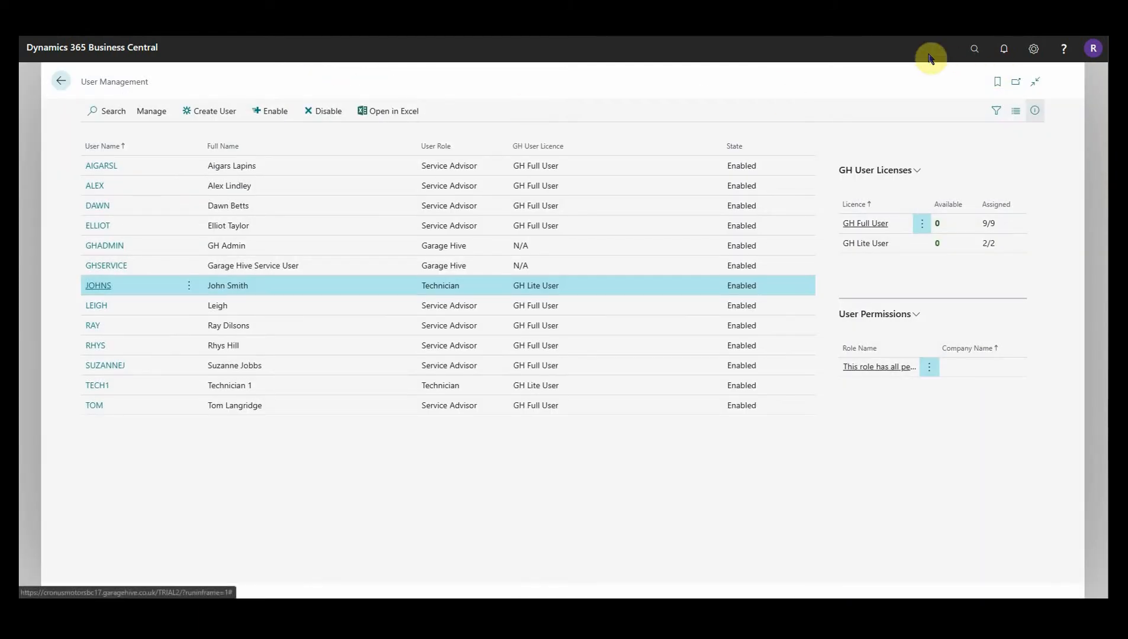
{"action": "left_click", "coordinate": [975, 49]}
{"action": "type", "text": "serv sc"}
{"action": "left_click", "coordinate": [474, 170]}
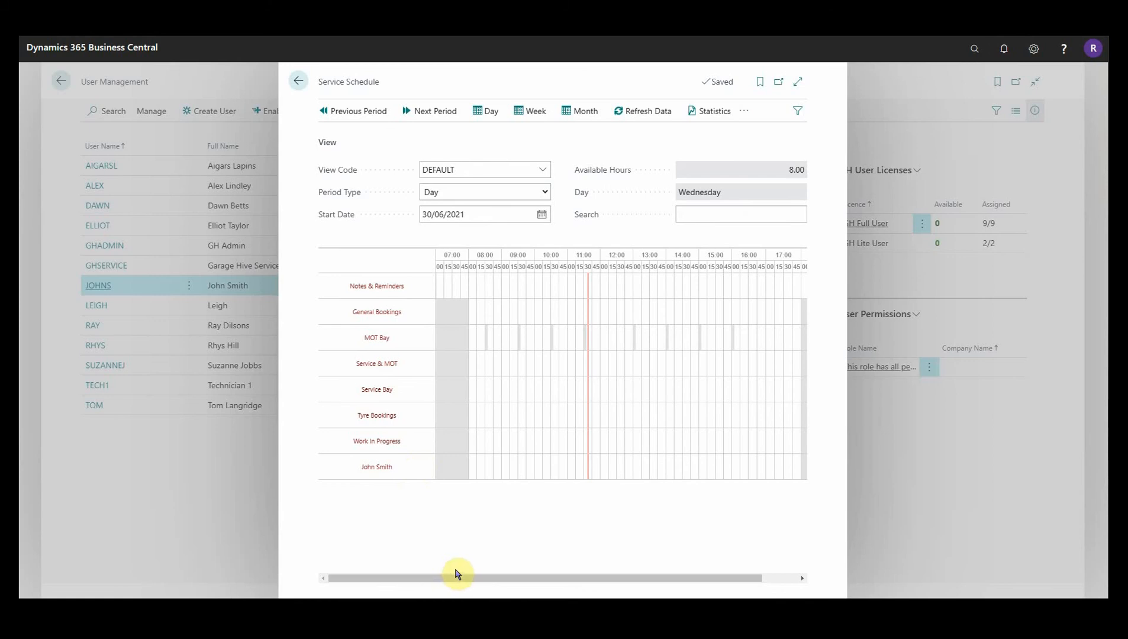
{"action": "left_click", "coordinate": [298, 81]}
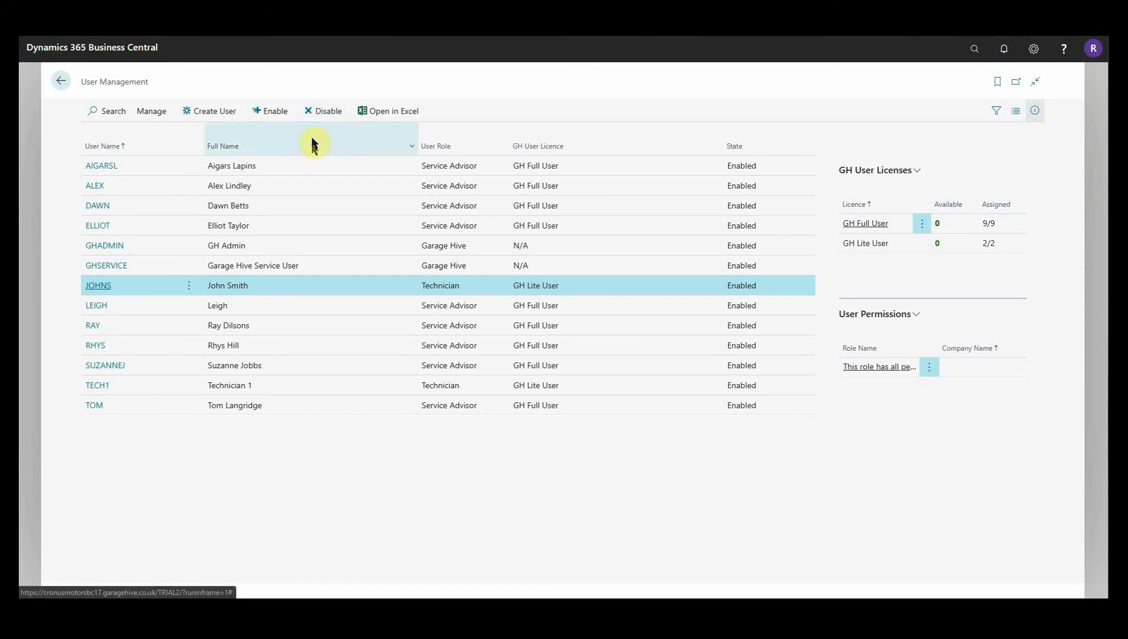
Disable the technician's user account and confirm removing its resource from the schedule group specifications.
{"action": "left_click", "coordinate": [321, 117]}
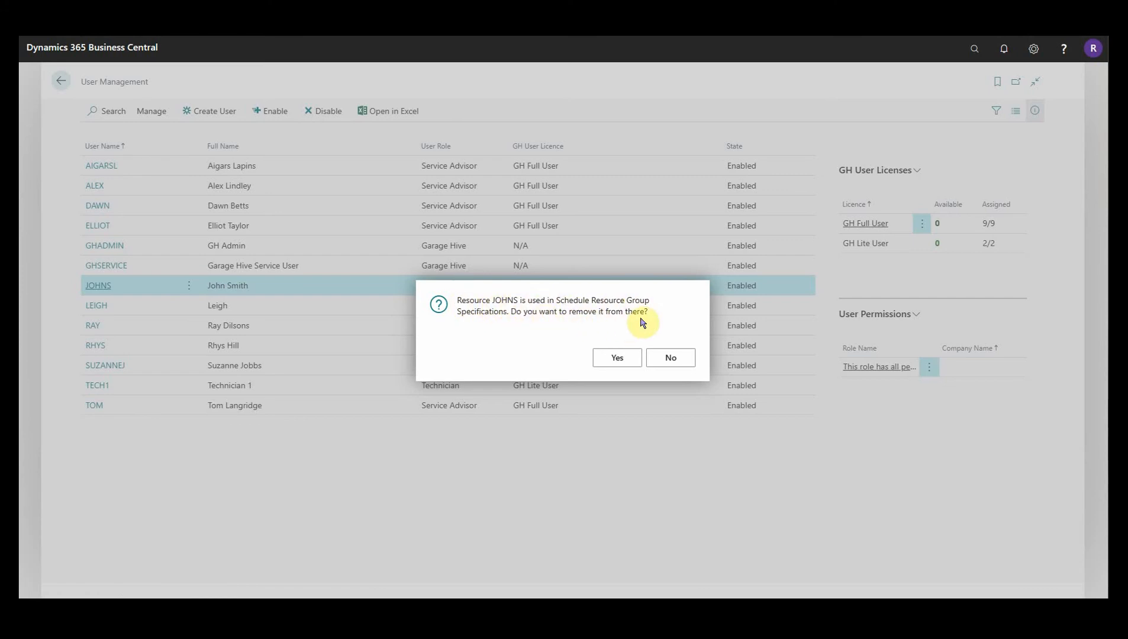
{"action": "left_click", "coordinate": [623, 364]}
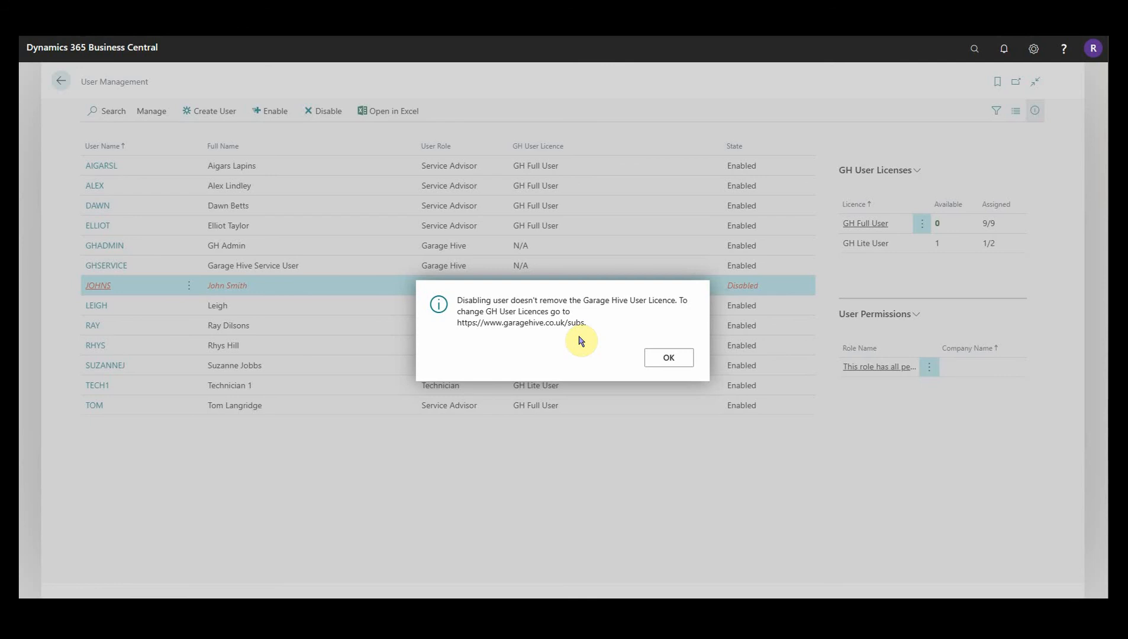
{"action": "left_click", "coordinate": [664, 358]}
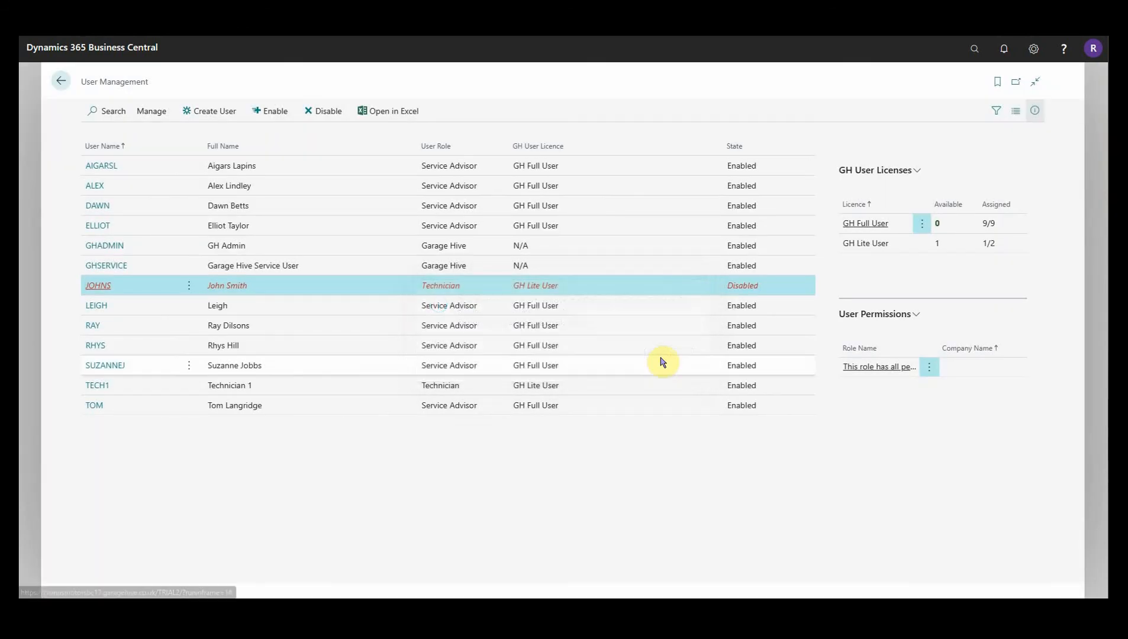
{"action": "left_click", "coordinate": [973, 49]}
{"action": "type", "text": "serv sch"}
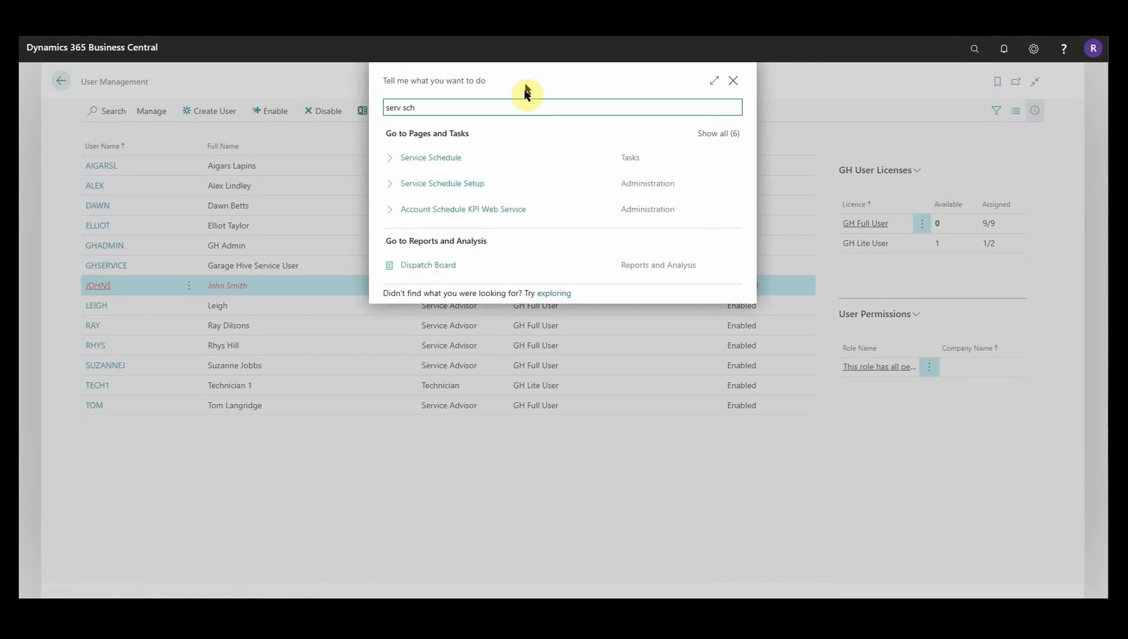
{"action": "left_click", "coordinate": [423, 156]}
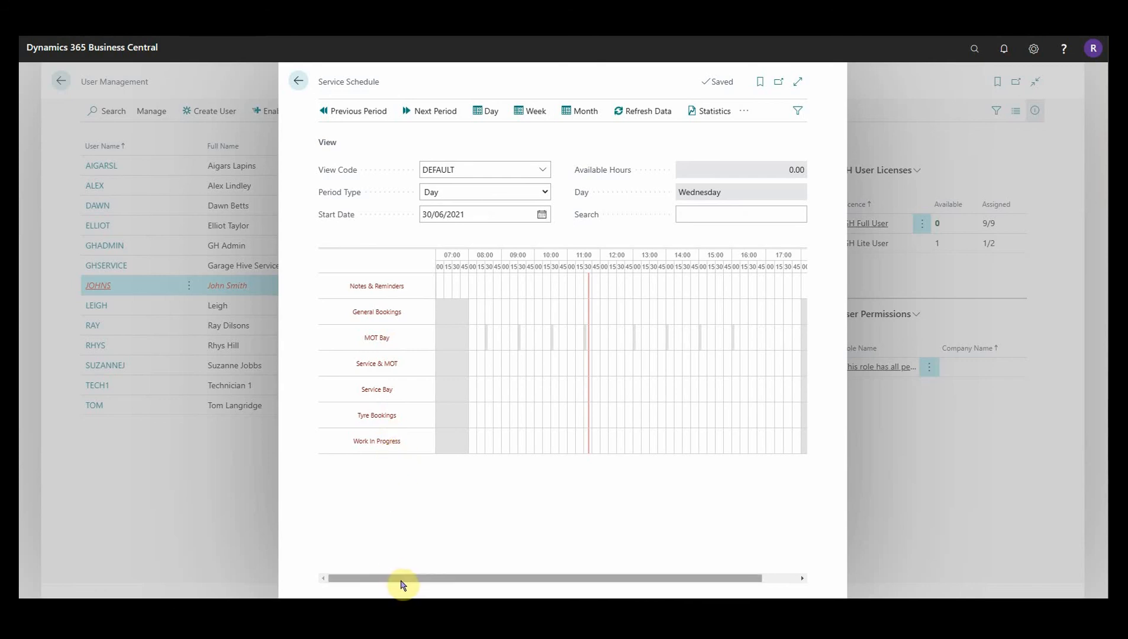
{"action": "left_click", "coordinate": [299, 83]}
{"action": "left_click", "coordinate": [99, 290]}
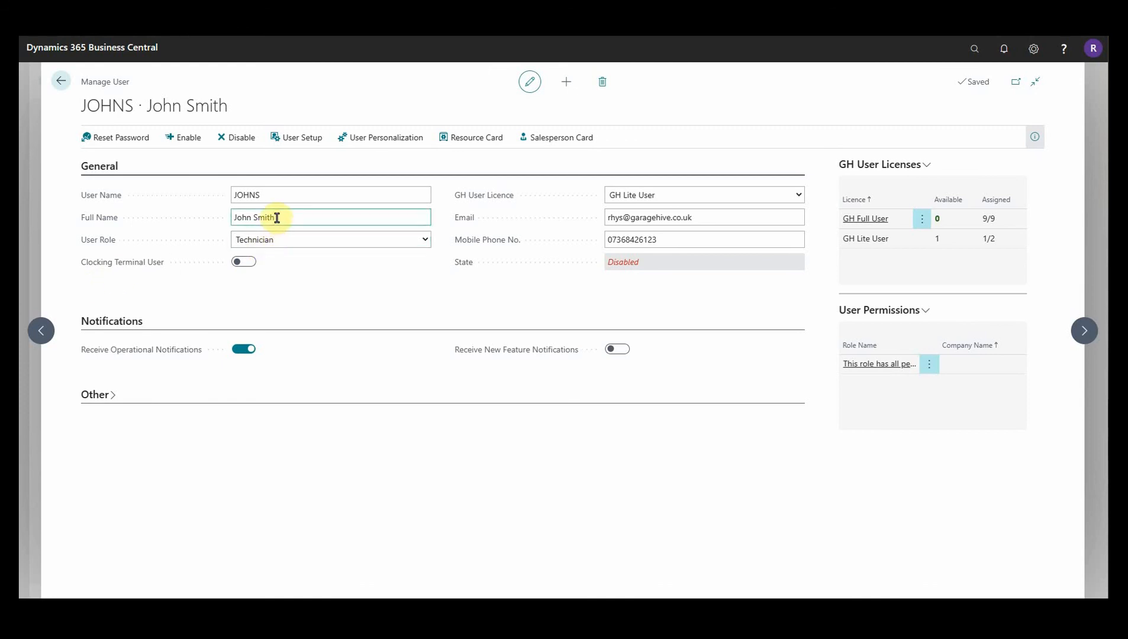
Open the disabled technician's Manage User card and expand Other to show branch MAIN and All schedule access.
{"action": "left_click", "coordinate": [691, 219]}
{"action": "left_click", "coordinate": [696, 241]}
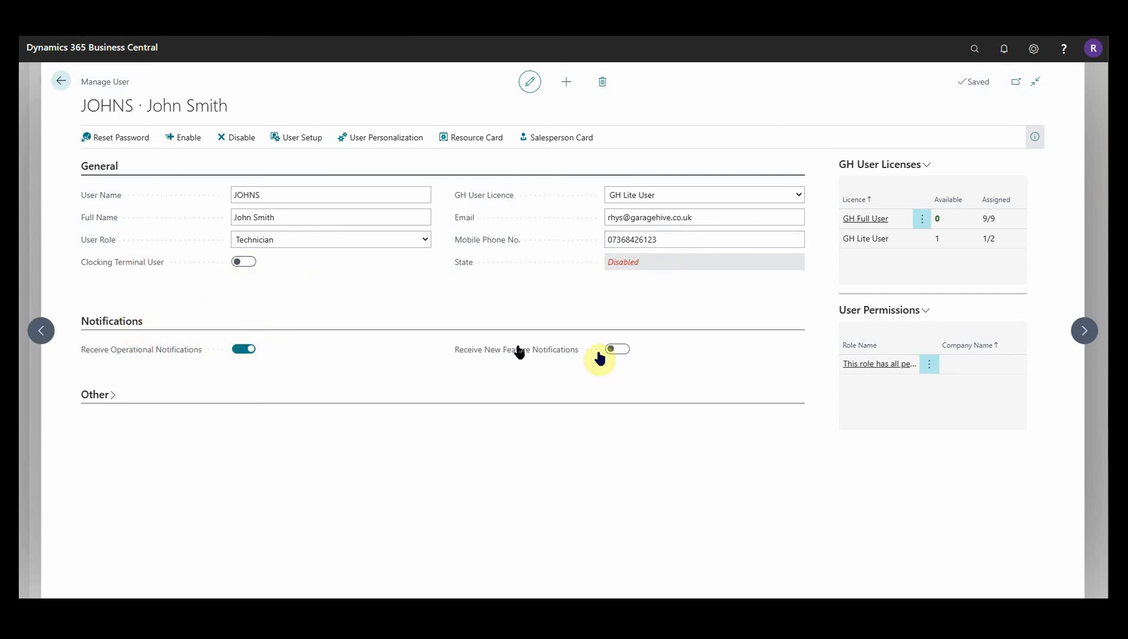
{"action": "left_click", "coordinate": [93, 404]}
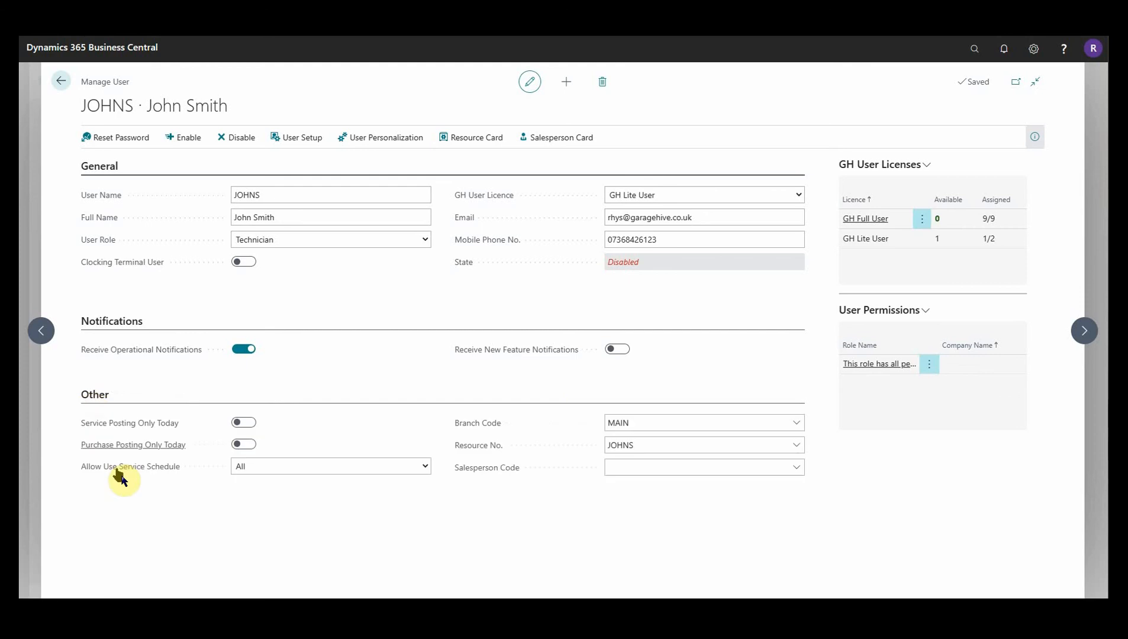